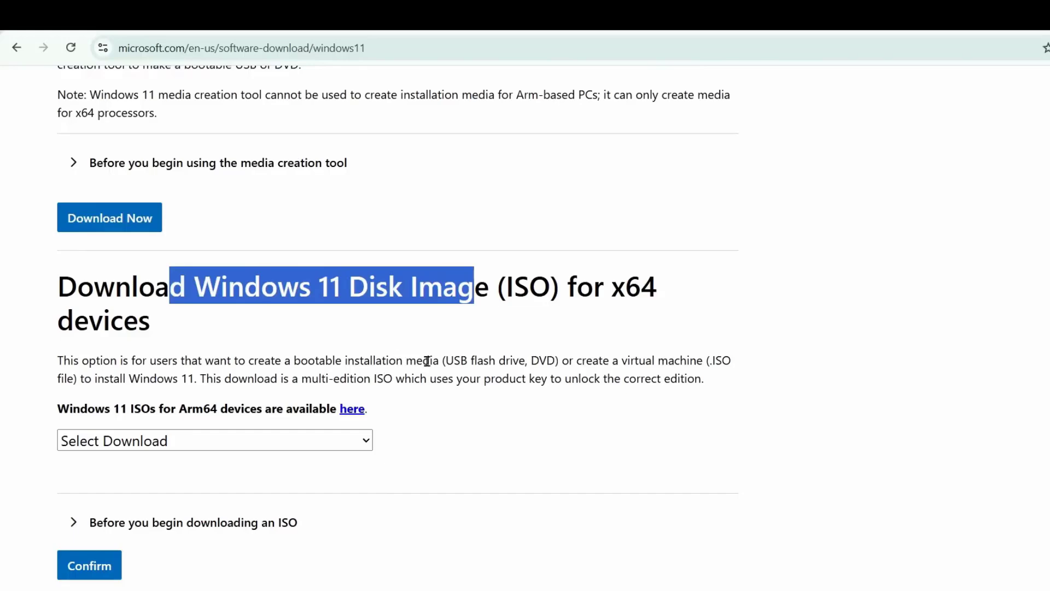
- Request the Windows 11 (multi-edition ISO for x64 devices) download
{"action": "left_click", "coordinate": [164, 441]}
{"action": "left_click", "coordinate": [160, 495]}
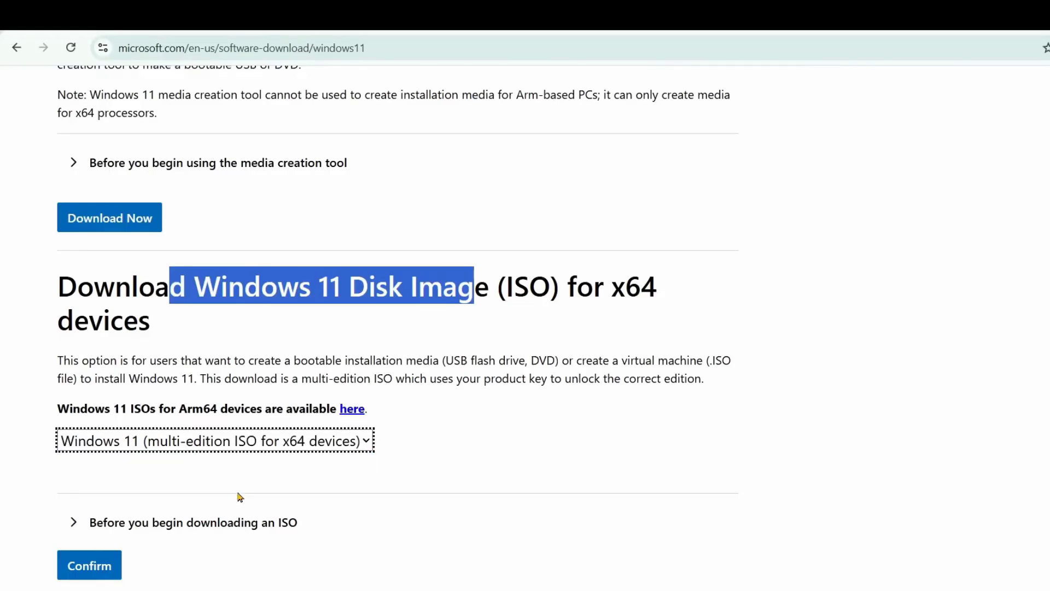
{"action": "left_click", "coordinate": [92, 571]}
- Choose English (United States) and copy the 64-bit Download link address
{"action": "left_click", "coordinate": [137, 359]}
{"action": "left_click", "coordinate": [131, 257]}
{"action": "left_click", "coordinate": [89, 428]}
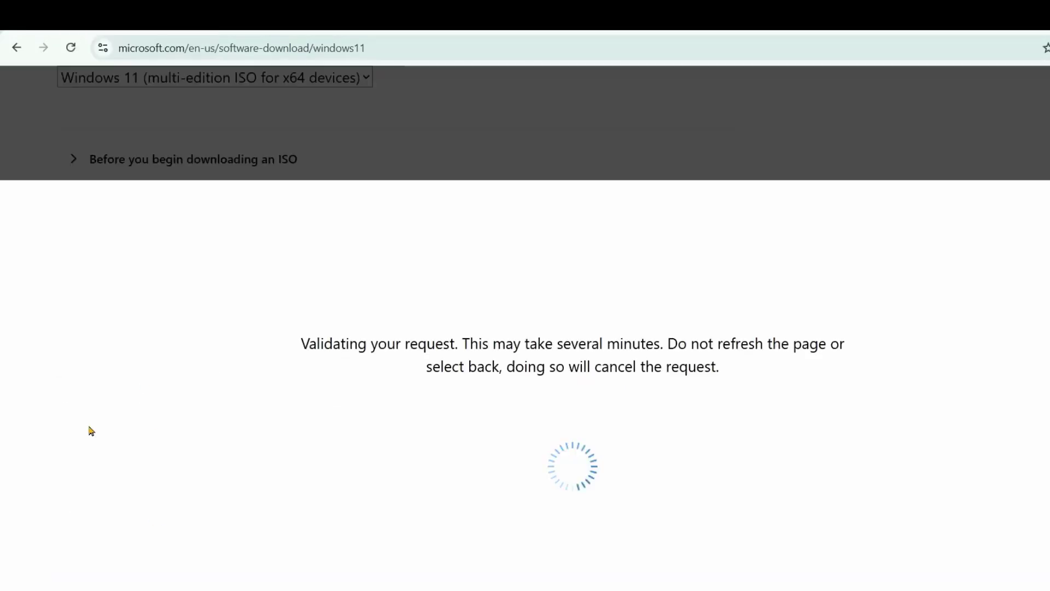
{"action": "right_click", "coordinate": [109, 134]}
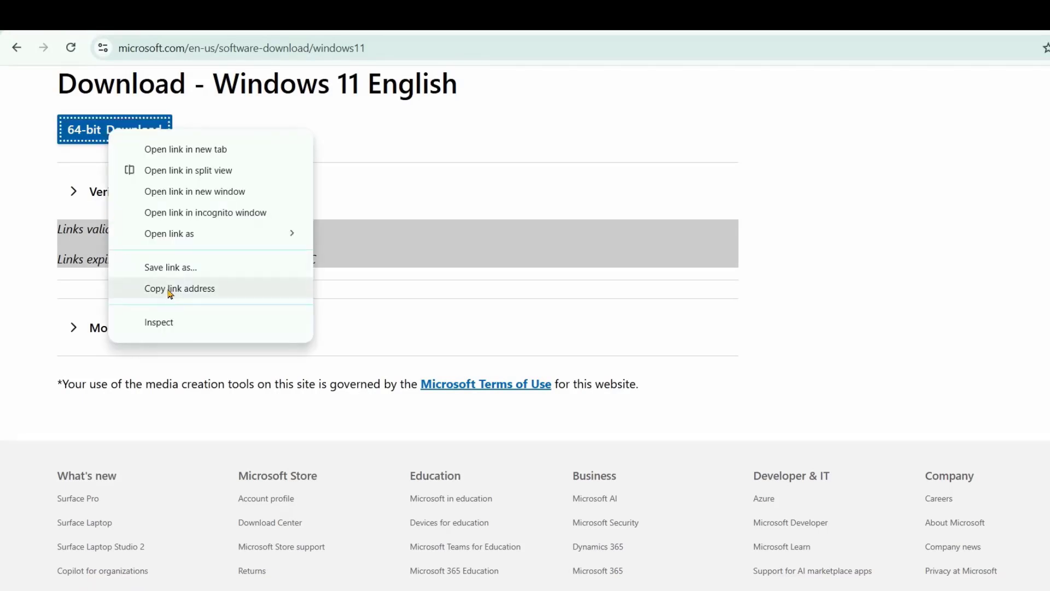
{"action": "left_click", "coordinate": [169, 292]}
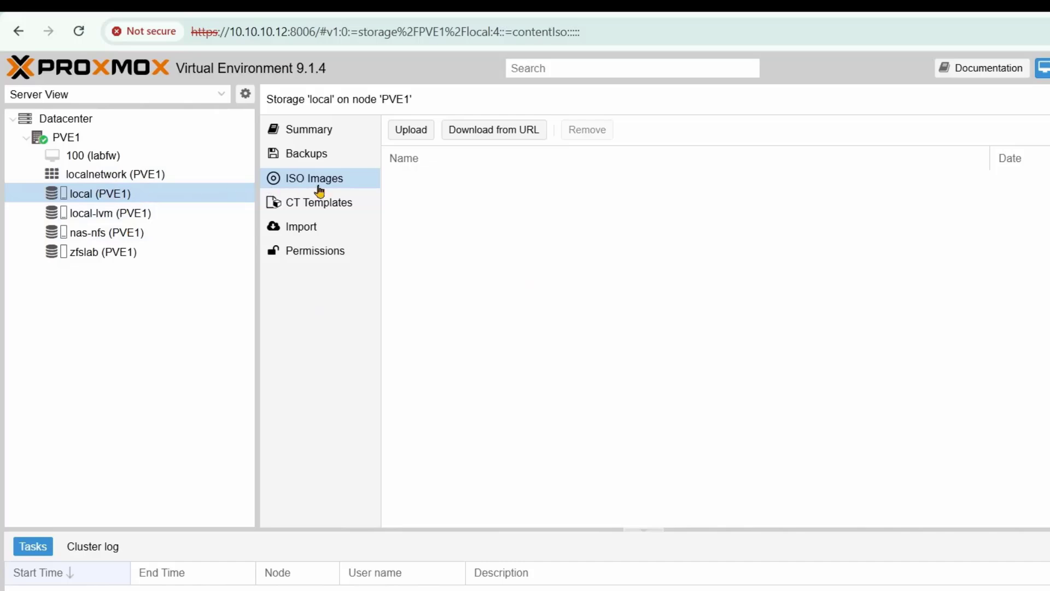
- Download Win11_25H2_English_x64.iso (7.20 GiB) into local storage from the pasted Microsoft link
{"action": "left_click", "coordinate": [492, 138]}
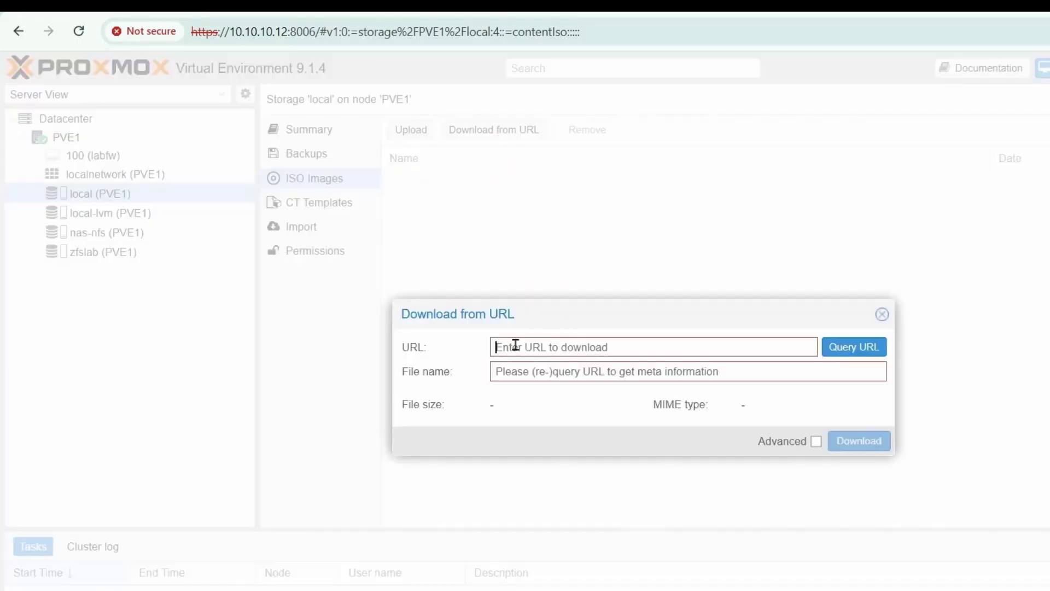
{"action": "left_click", "coordinate": [510, 347]}
{"action": "key", "text": "ctrl+v"}
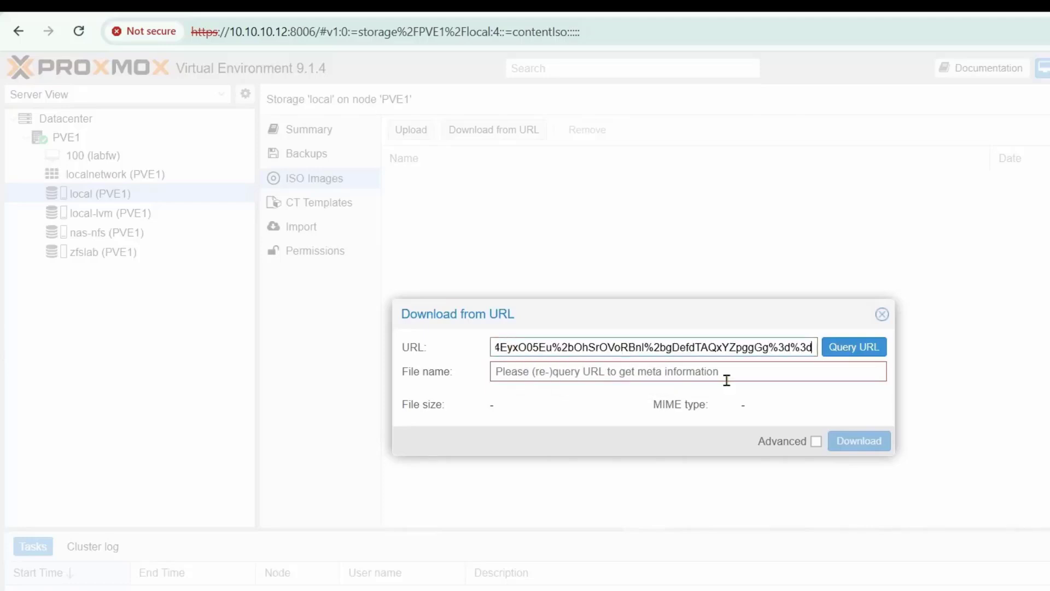
{"action": "left_click", "coordinate": [853, 348]}
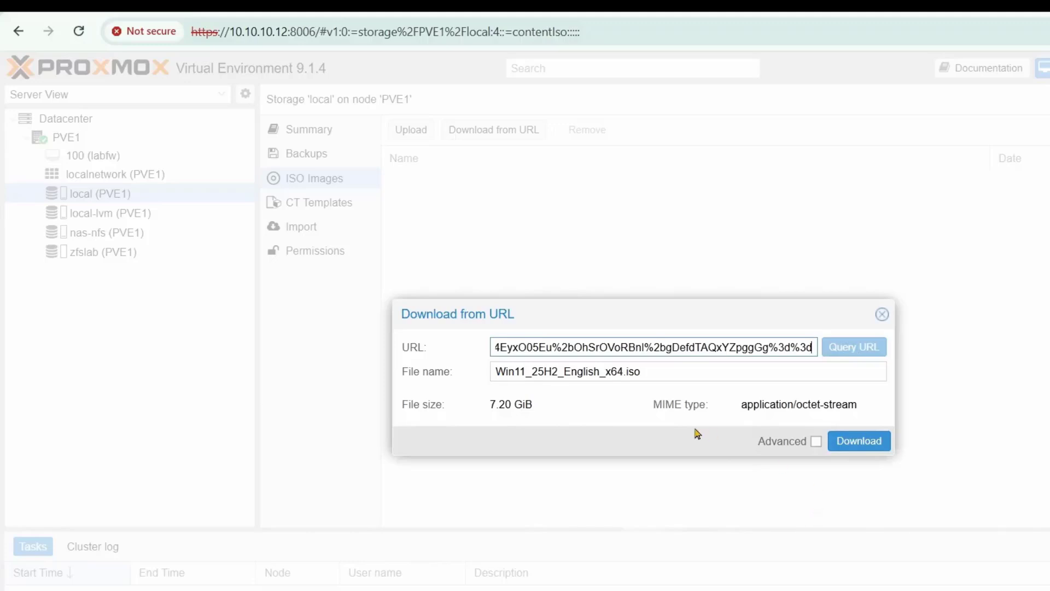
{"action": "left_click", "coordinate": [855, 444]}
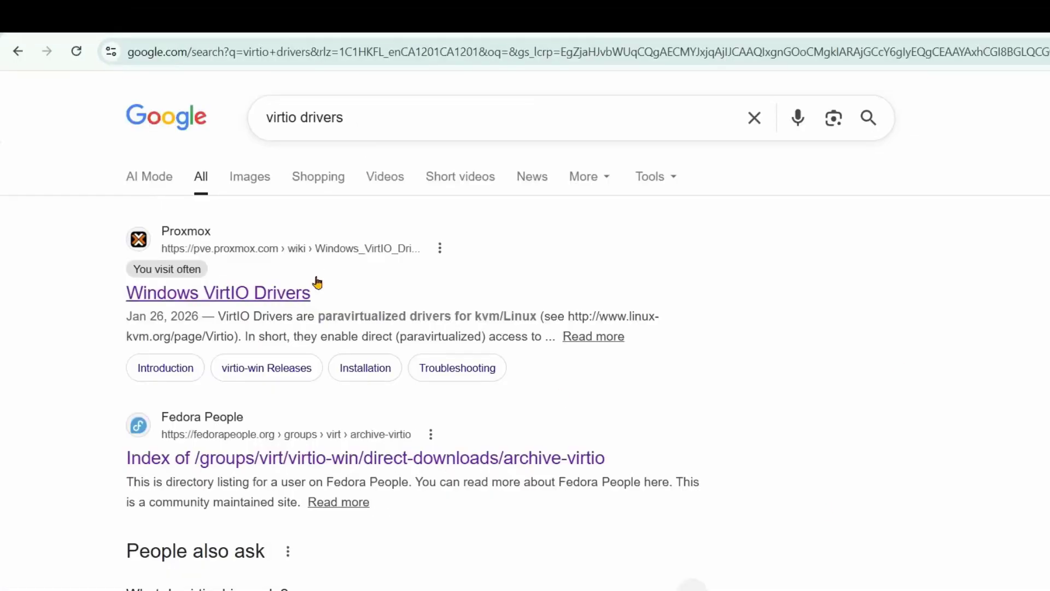
- Open the Windows VirtIO Drivers wiki page and follow its virtio-win archive link
{"action": "left_click", "coordinate": [183, 296]}
{"action": "scroll", "coordinate": [325, 456], "scroll_direction": "down", "scroll_amount": 6}
{"action": "scroll", "coordinate": [272, 472], "scroll_direction": "down", "scroll_amount": 2}
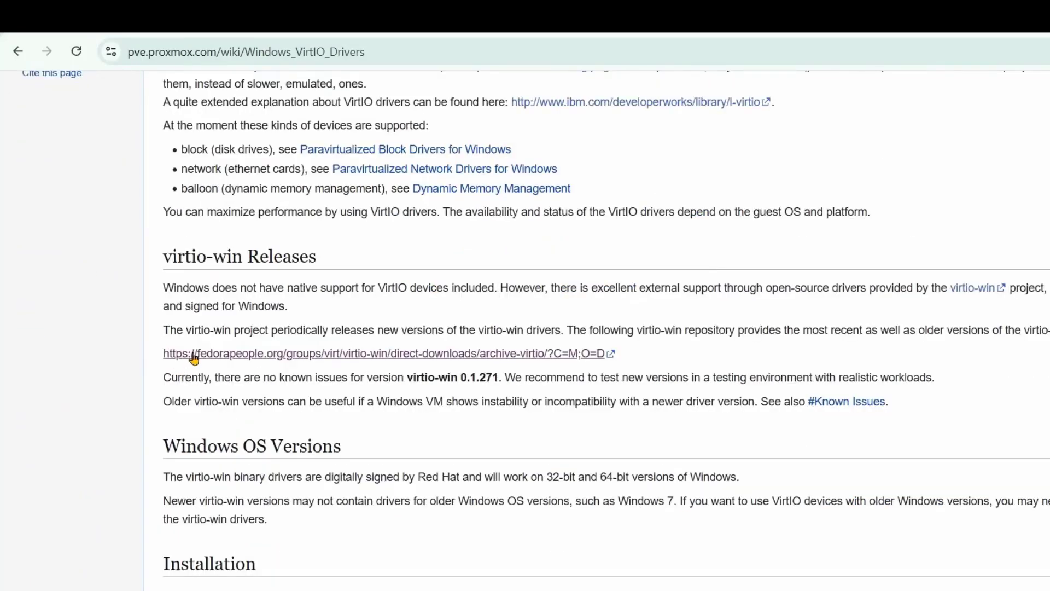
{"action": "left_click", "coordinate": [249, 356]}
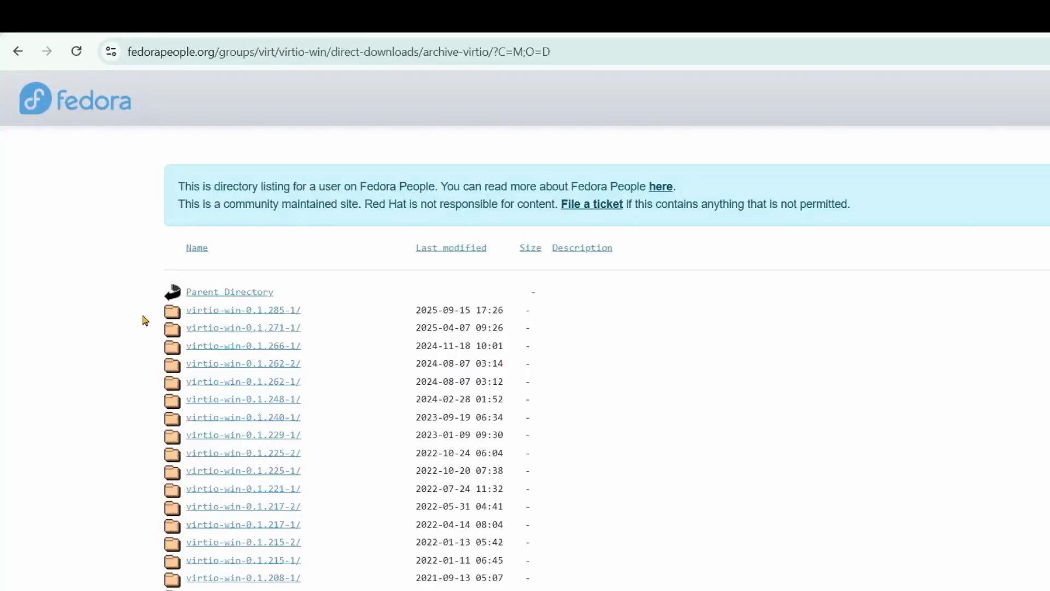
- Copy the virtio-win-0.1.285.iso link from the virtio-win-0.1.285-1 folder and return to Proxmox
{"action": "left_click_drag", "start_coordinate": [143, 317], "coordinate": [519, 318]}
{"action": "left_click", "coordinate": [228, 312]}
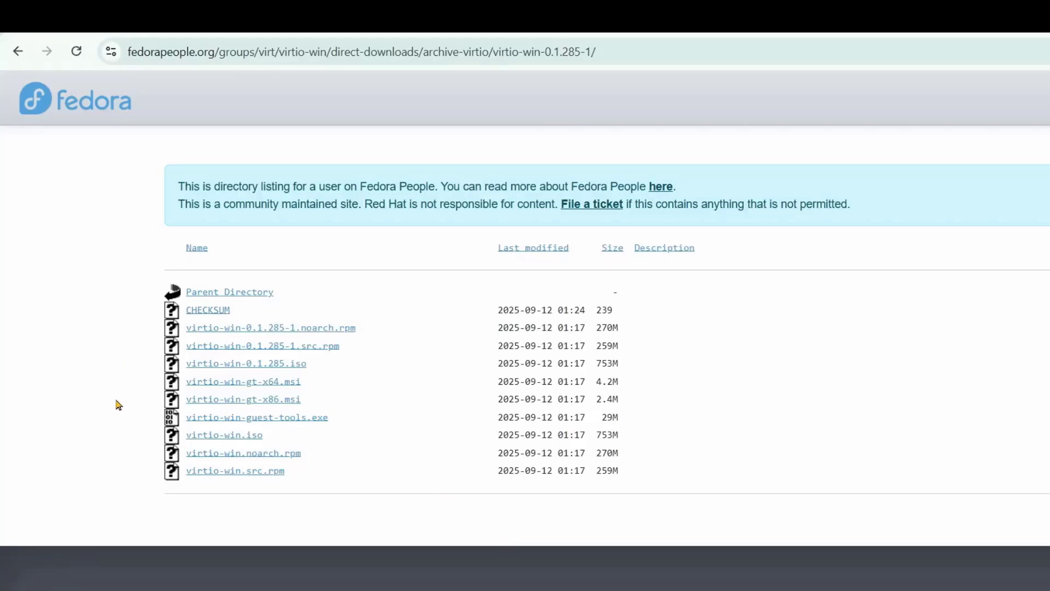
{"action": "left_click_drag", "start_coordinate": [153, 366], "coordinate": [367, 365]}
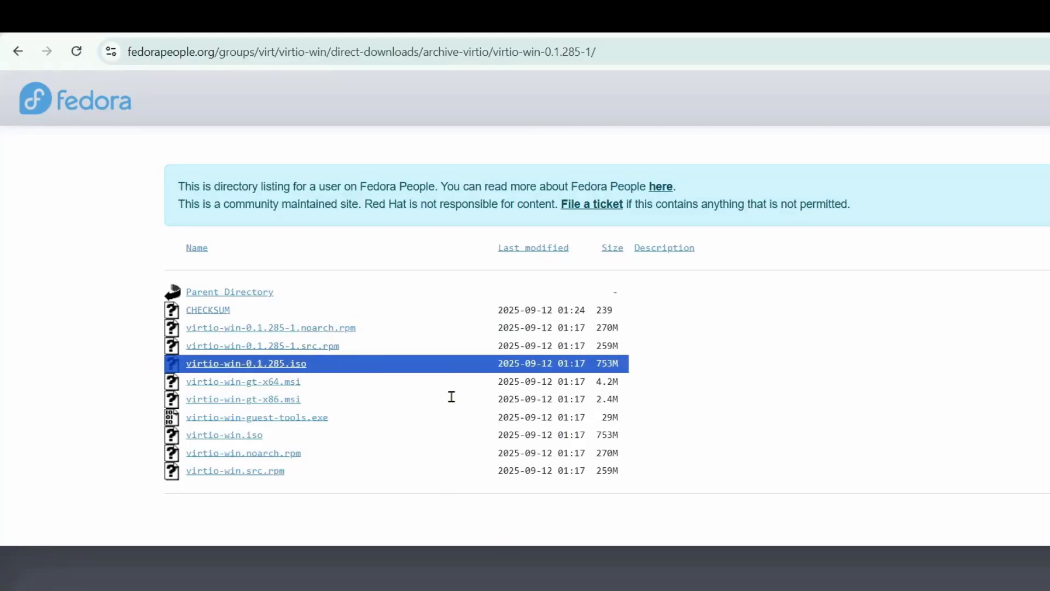
{"action": "right_click", "coordinate": [210, 364]}
{"action": "left_click", "coordinate": [274, 534]}
{"action": "left_click", "coordinate": [492, 21]}
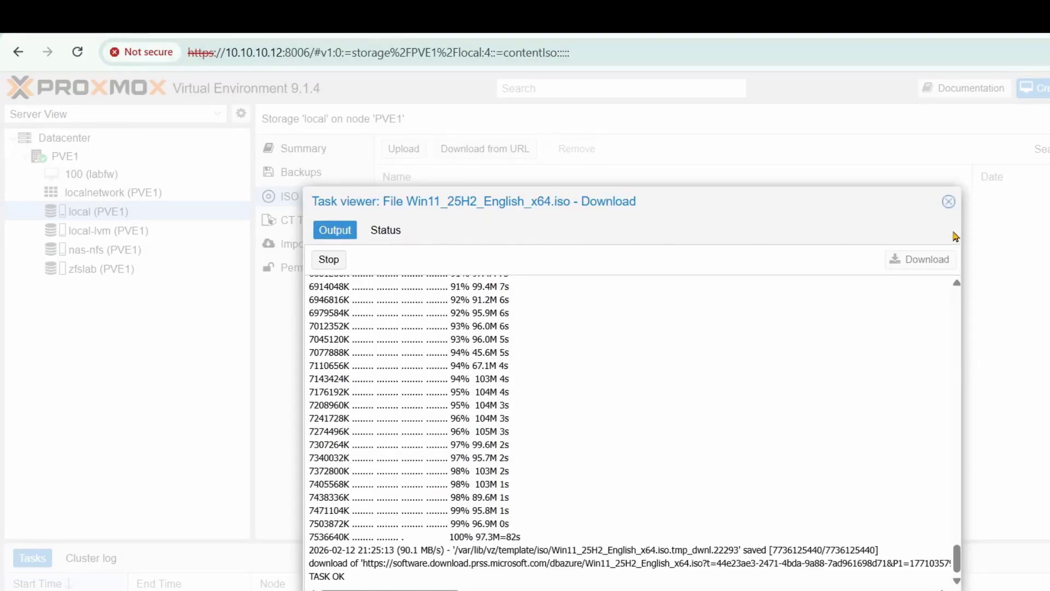
- Download virtio-win-0.1.285.iso (753 MiB) into local storage from the pasted link
{"action": "left_click", "coordinate": [948, 202]}
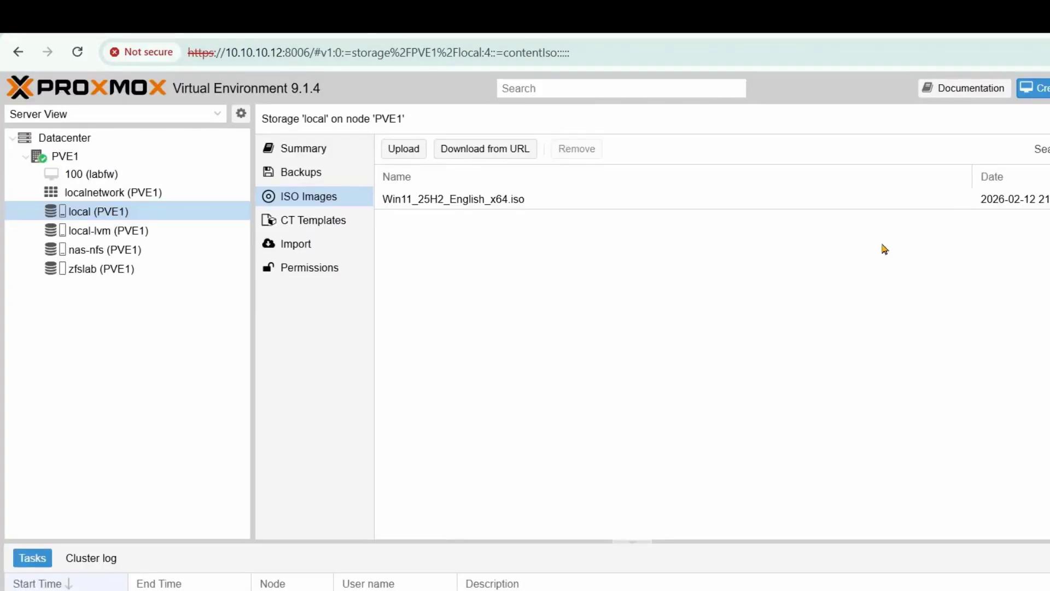
{"action": "left_click", "coordinate": [480, 157]}
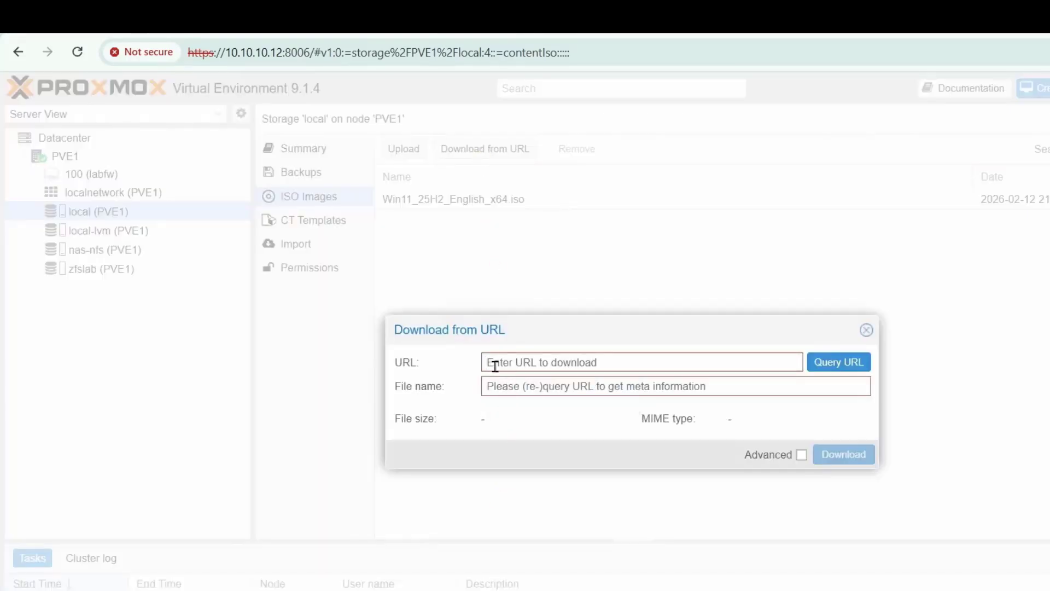
{"action": "key", "text": "ctrl+v"}
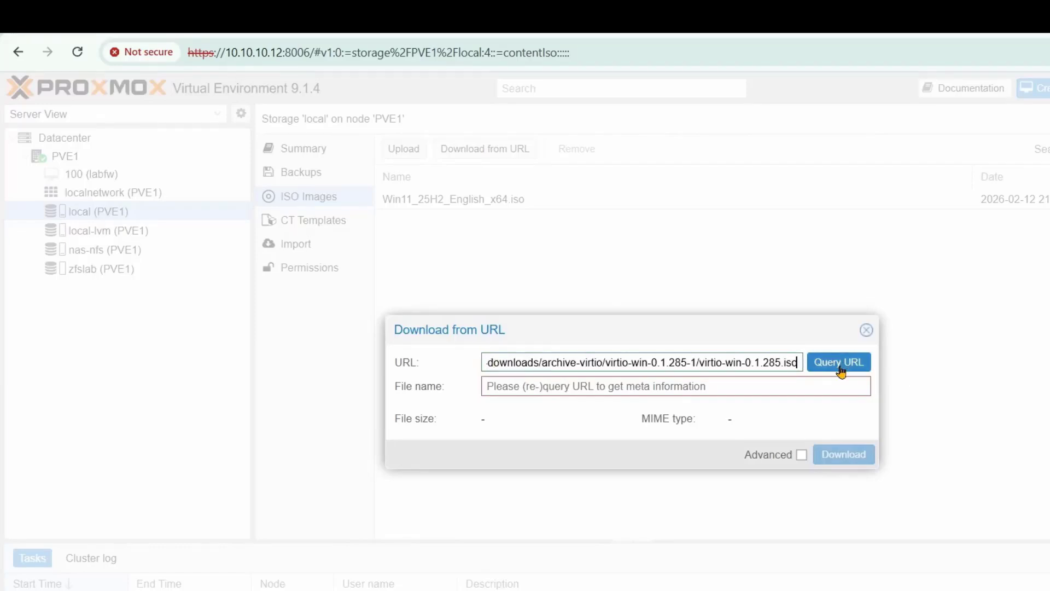
{"action": "left_click", "coordinate": [839, 364]}
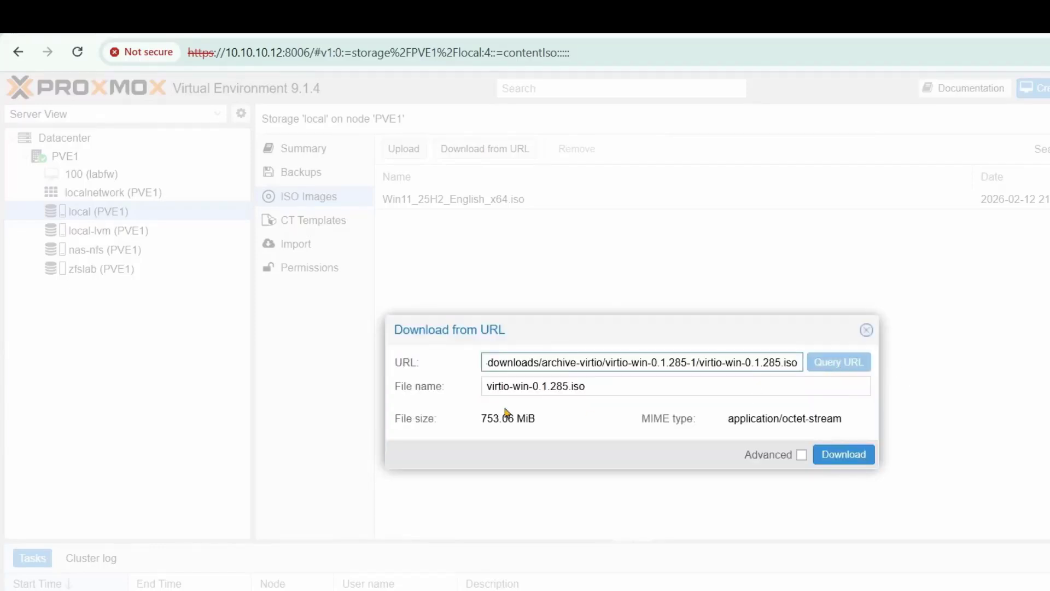
{"action": "left_click", "coordinate": [851, 457]}
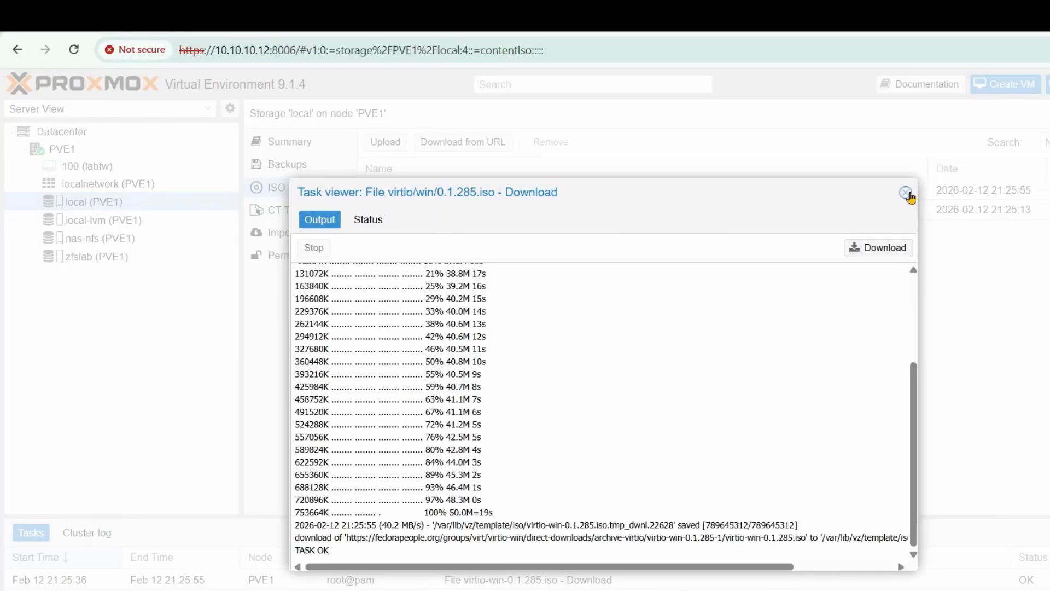
{"action": "left_click", "coordinate": [908, 193]}
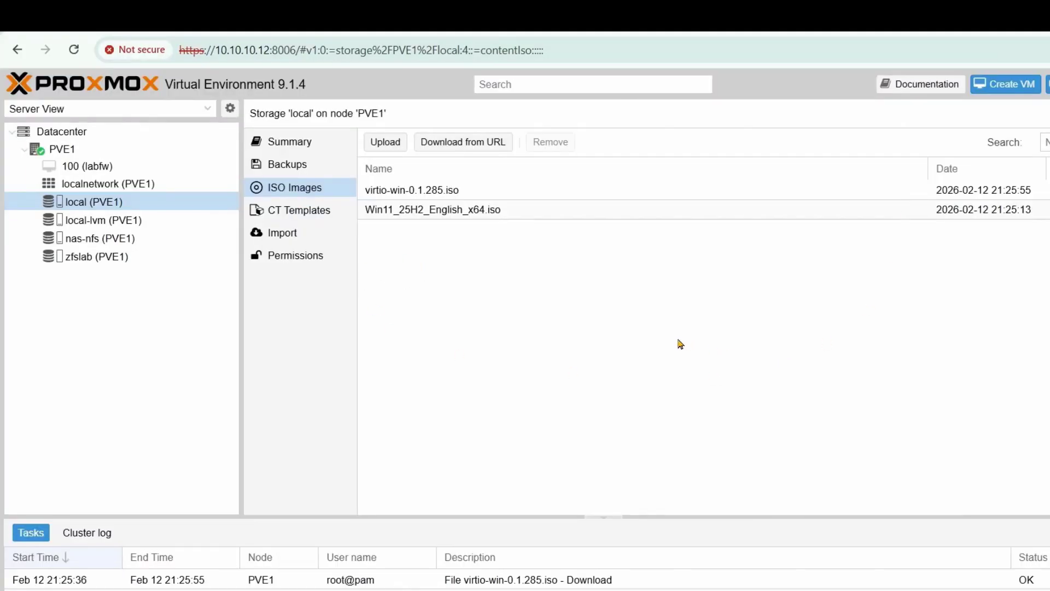
- Start a new virtual machine named Win11
{"action": "left_click", "coordinate": [1011, 85]}
{"action": "left_click", "coordinate": [443, 278]}
{"action": "type", "text": "Win11"}
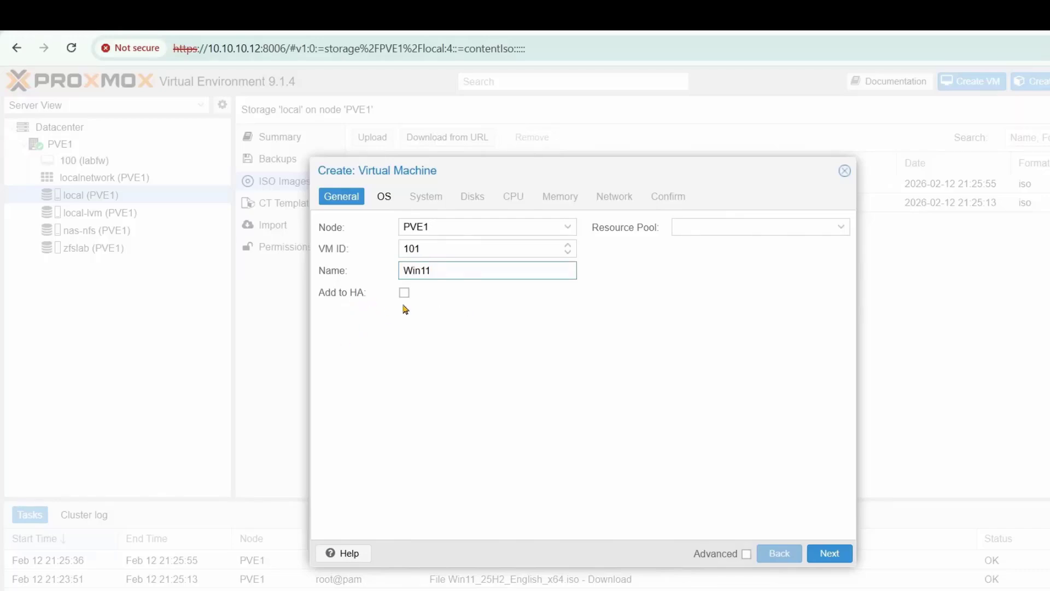
{"action": "left_click", "coordinate": [829, 553]}
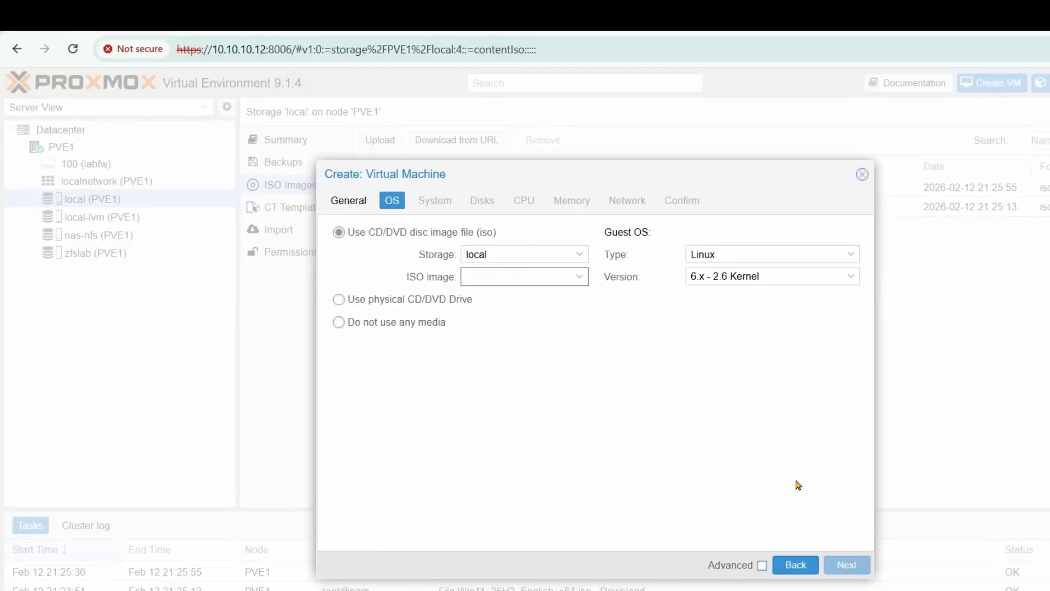
- Use the local Windows 11 ISO and set guest type Microsoft Windows, version 11/2022/2025
{"action": "left_click", "coordinate": [550, 254]}
{"action": "left_click", "coordinate": [528, 297]}
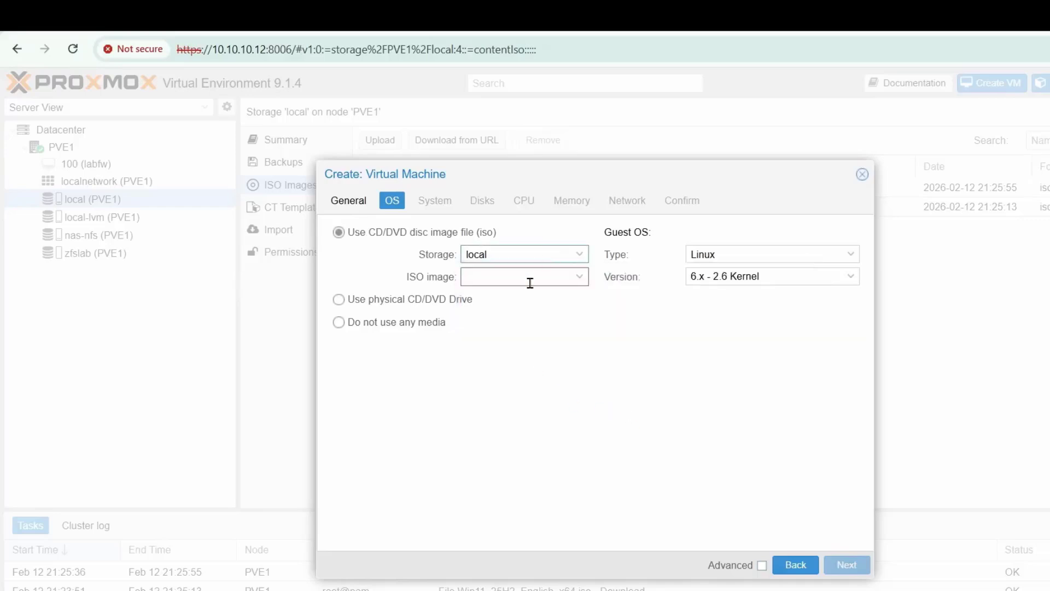
{"action": "left_click", "coordinate": [532, 276]}
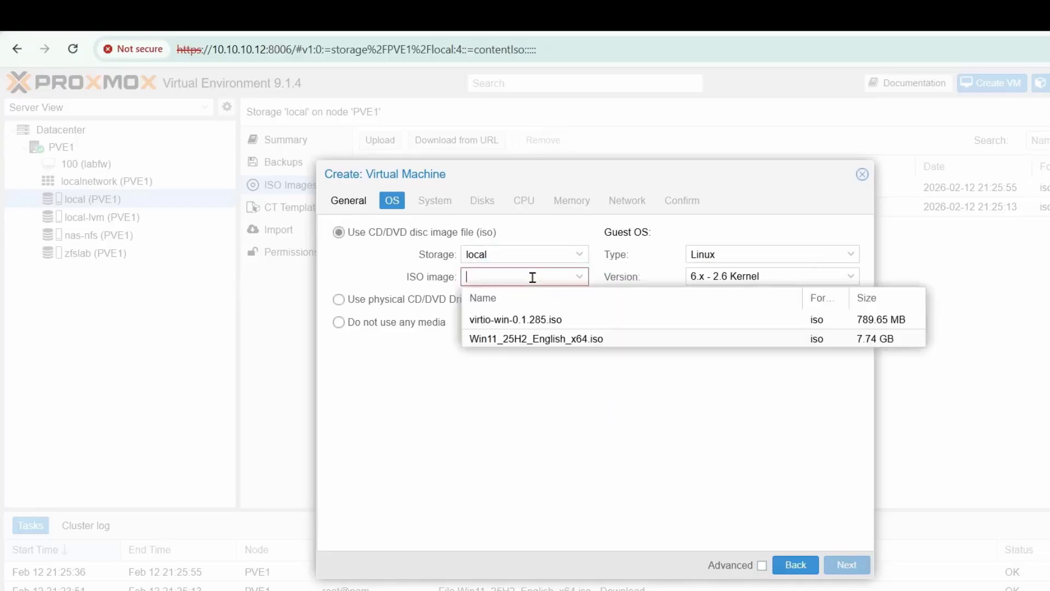
{"action": "left_click", "coordinate": [496, 340]}
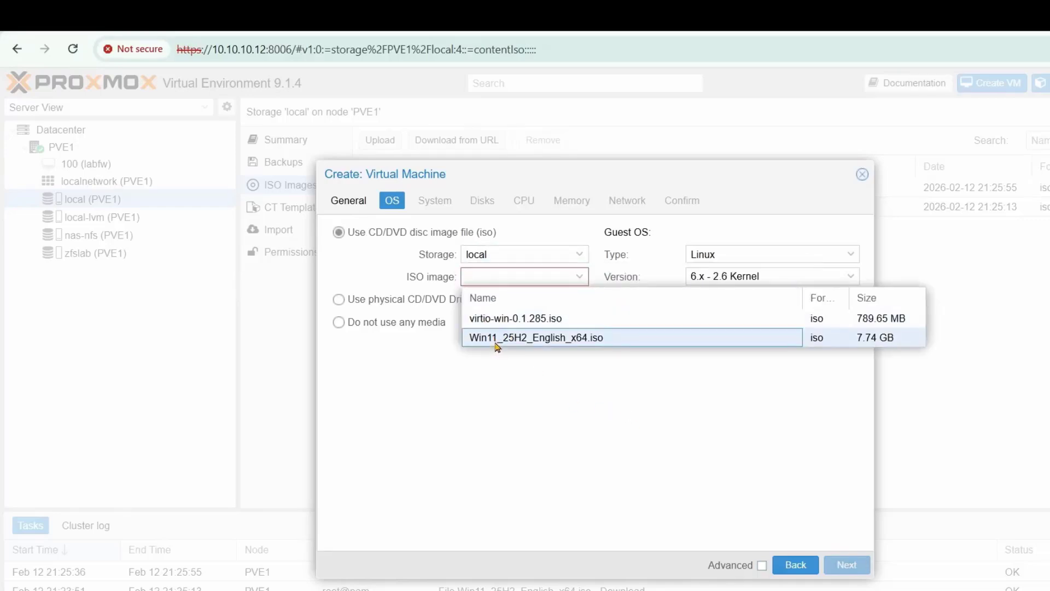
{"action": "left_click", "coordinate": [772, 247]}
{"action": "left_click", "coordinate": [735, 290]}
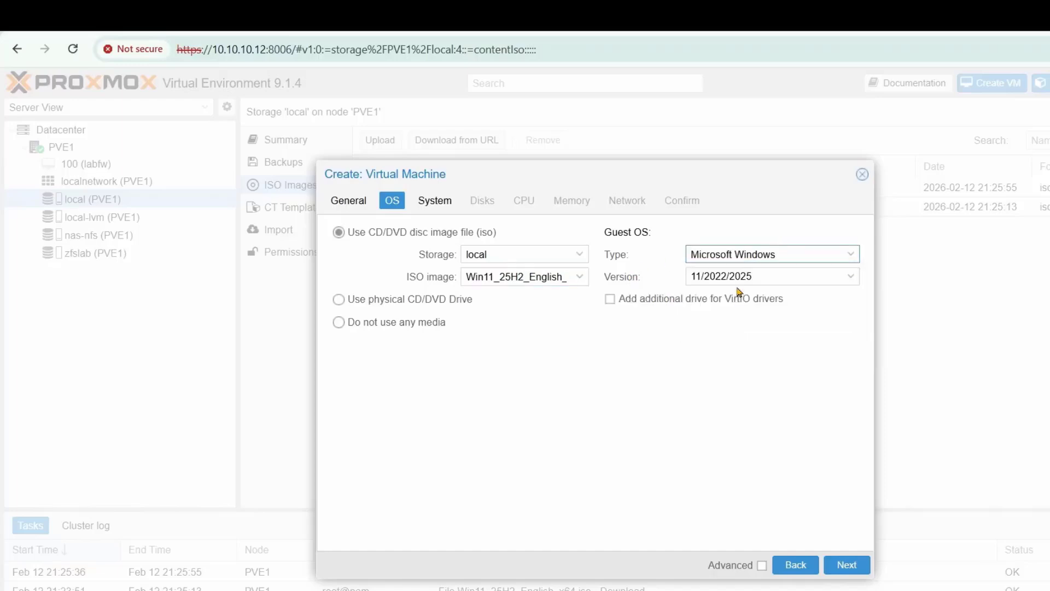
{"action": "left_click", "coordinate": [759, 276]}
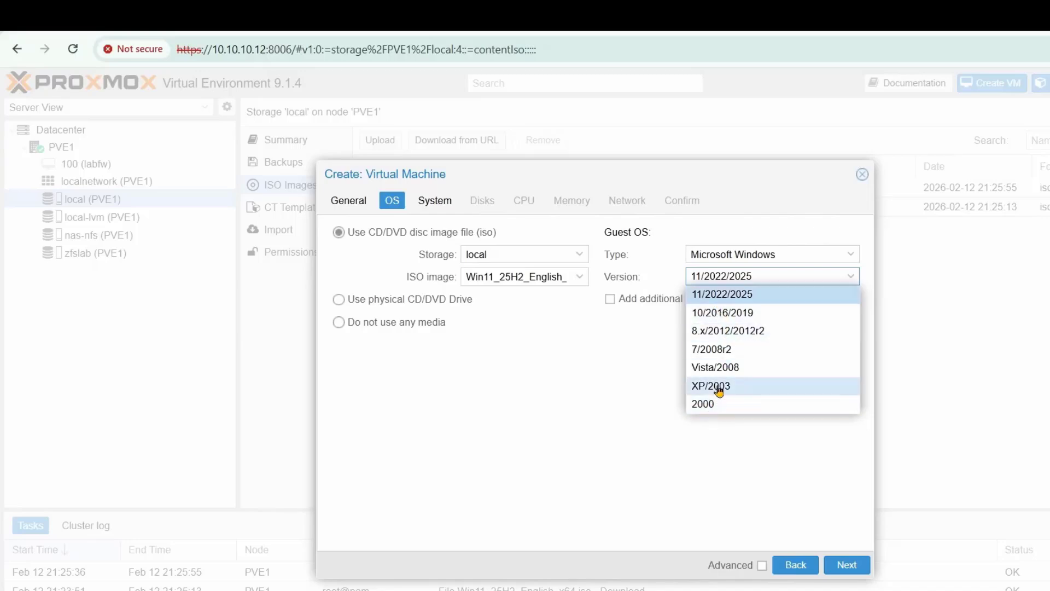
{"action": "left_click", "coordinate": [685, 346]}
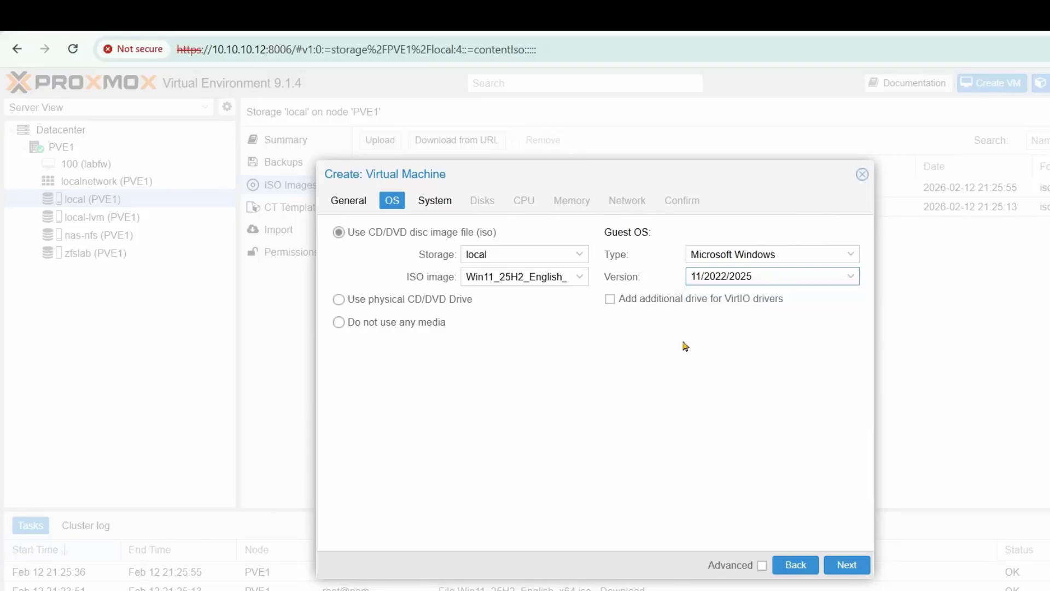
- Add an additional VirtIO driver drive using virtio-win-0.1.285.iso
{"action": "left_click", "coordinate": [610, 299]}
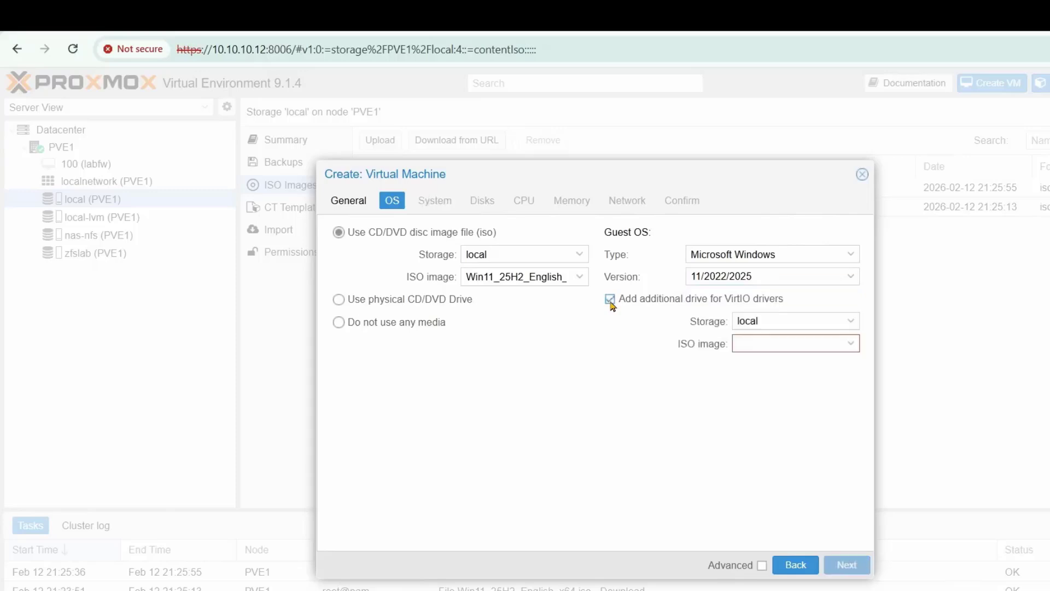
{"action": "left_click", "coordinate": [793, 343]}
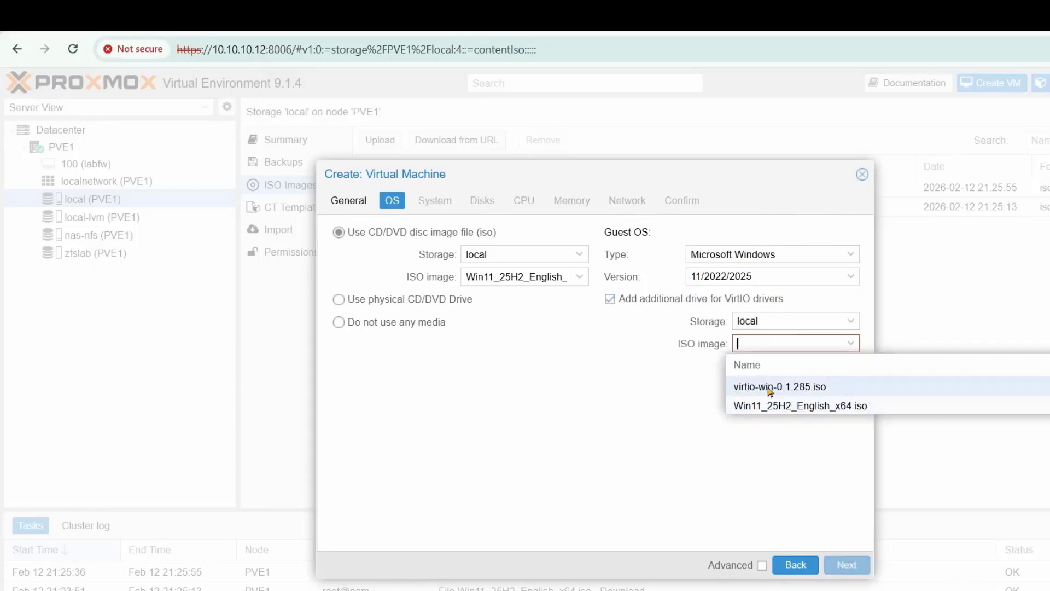
{"action": "left_click", "coordinate": [769, 388]}
{"action": "left_click", "coordinate": [846, 564]}
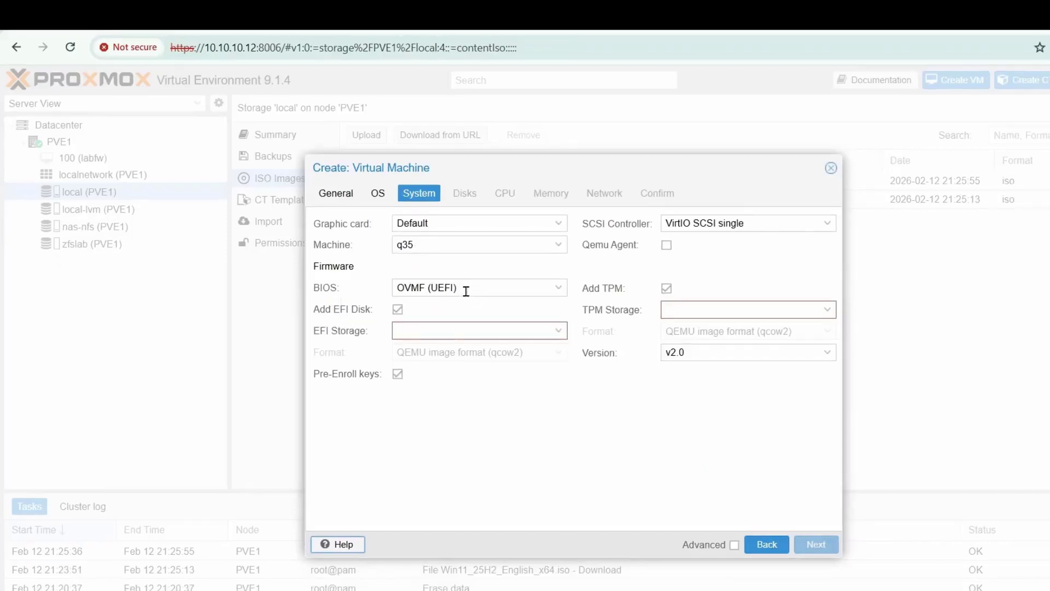
- Put EFI disk and TPM state on local-lvm, untick Pre-Enroll keys, tick Qemu Agent
{"action": "left_click", "coordinate": [511, 329]}
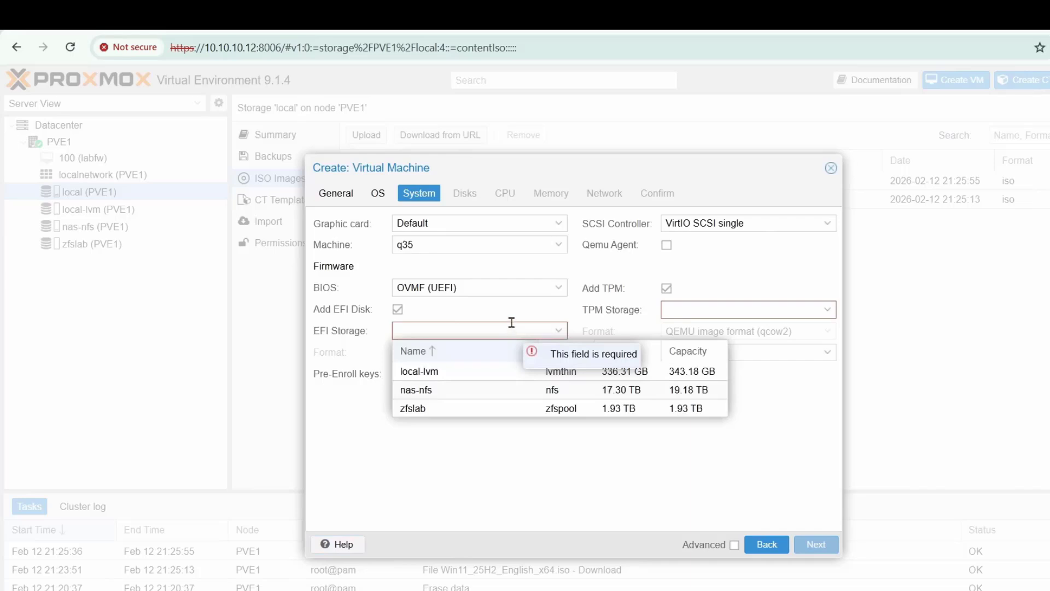
{"action": "left_click", "coordinate": [467, 370]}
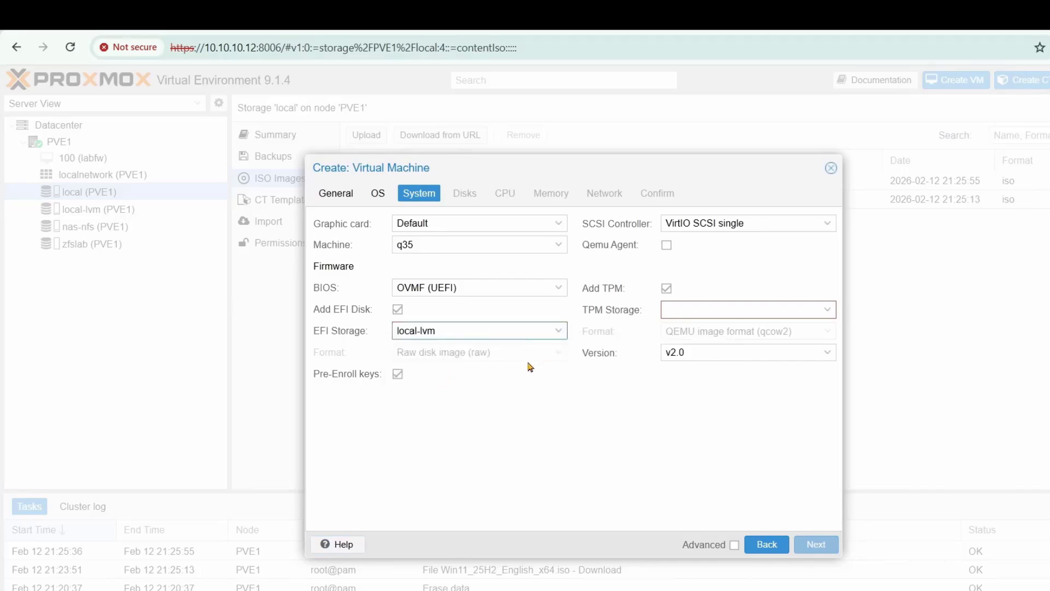
{"action": "mouse_move", "coordinate": [399, 379]}
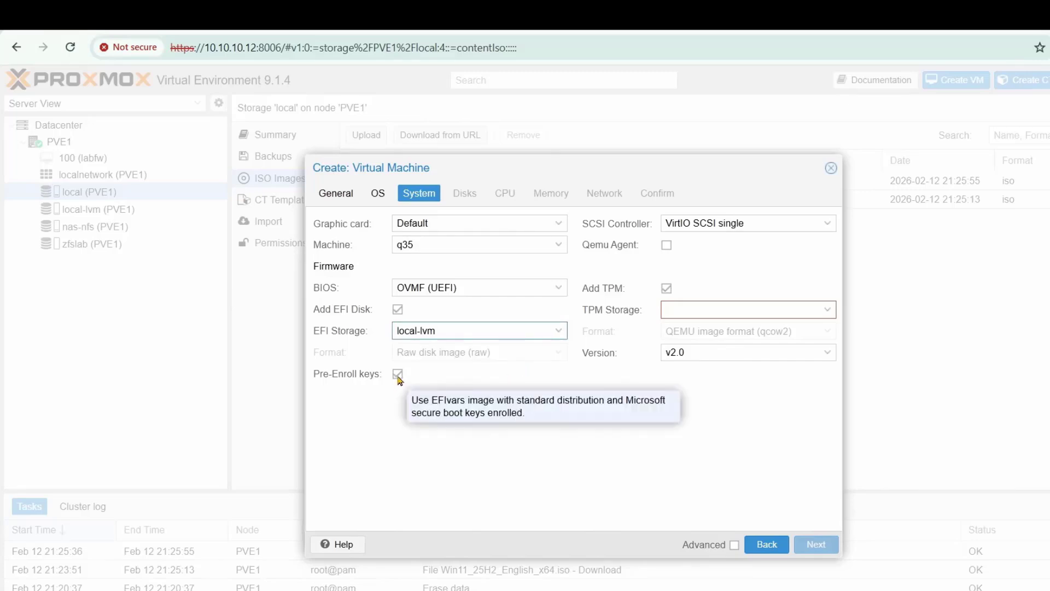
{"action": "left_click", "coordinate": [398, 376]}
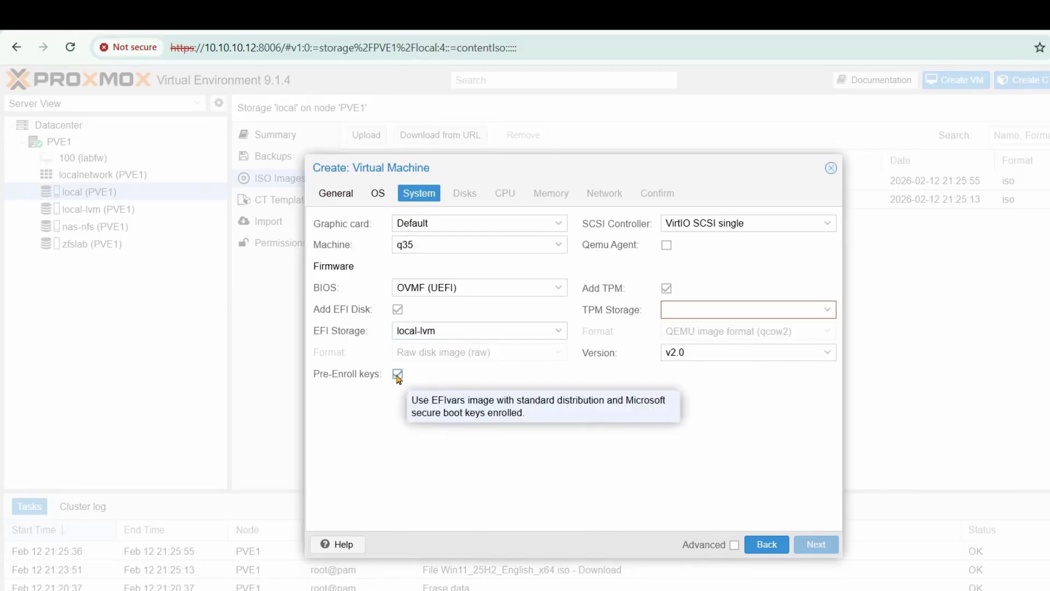
{"action": "left_click", "coordinate": [667, 246]}
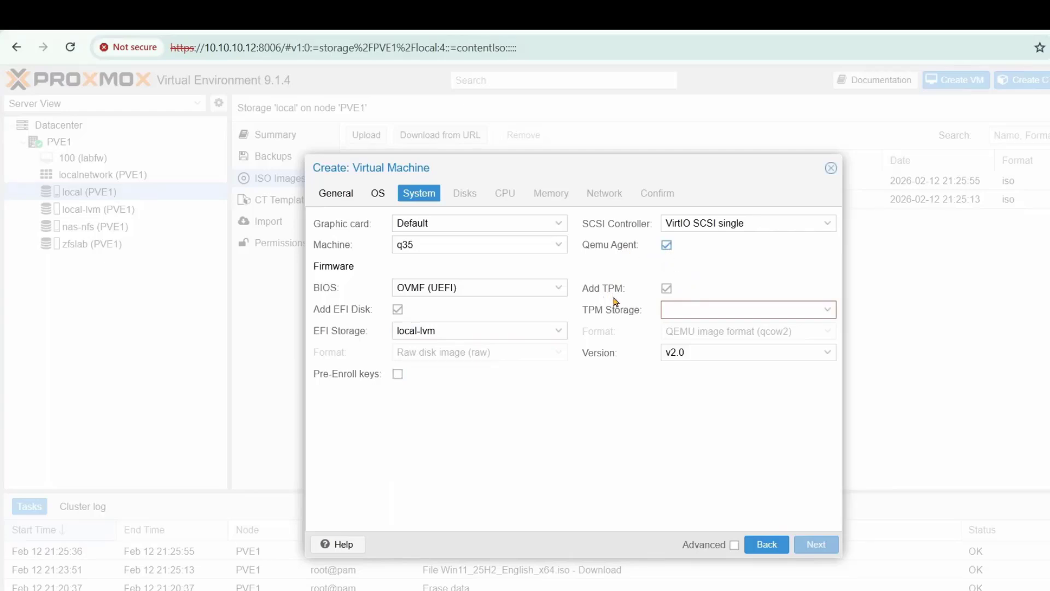
{"action": "left_click", "coordinate": [779, 310]}
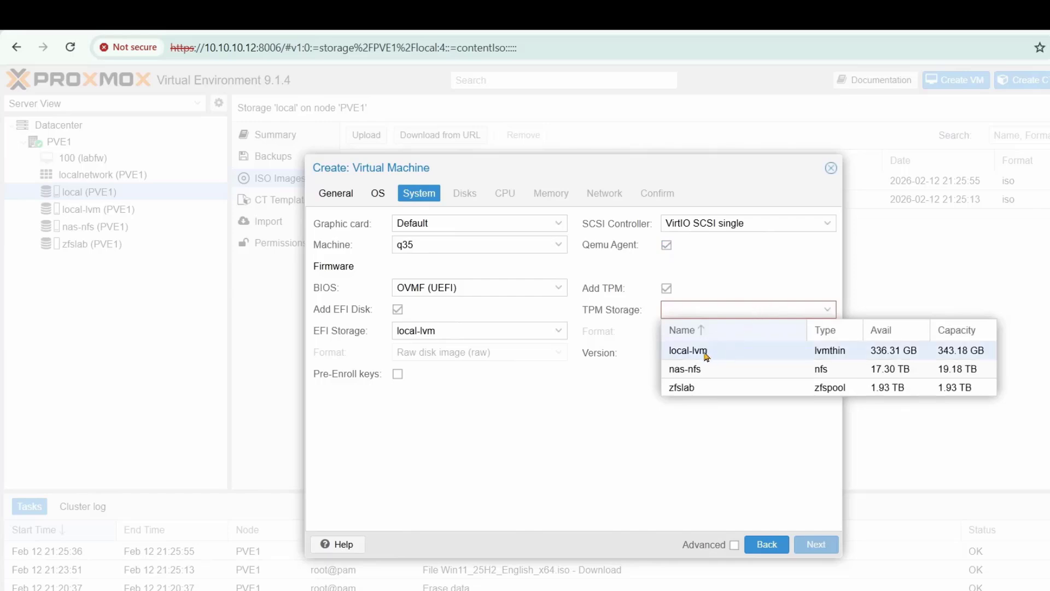
{"action": "left_click", "coordinate": [706, 355]}
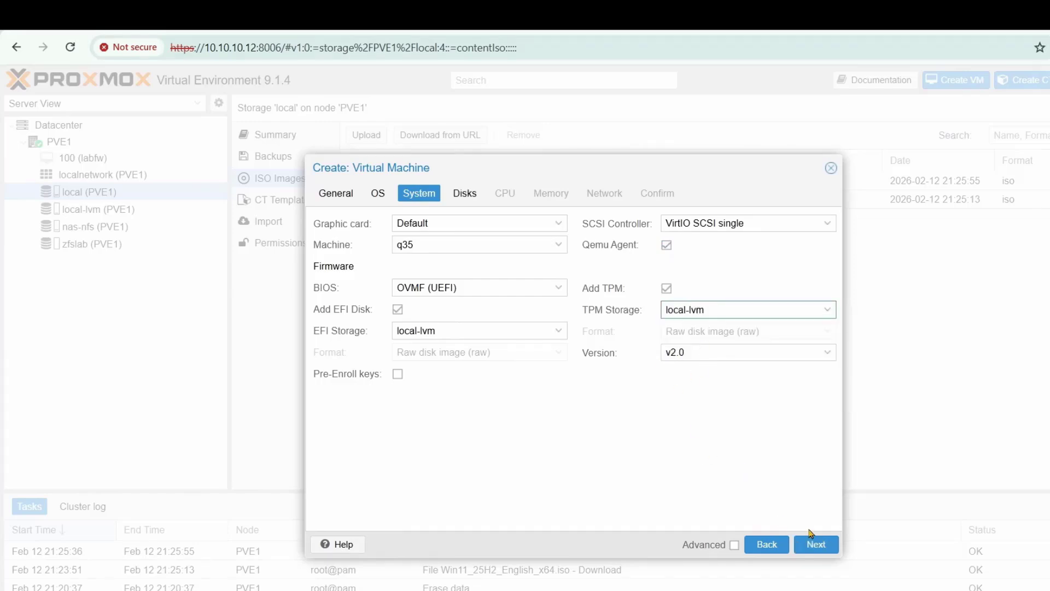
{"action": "left_click", "coordinate": [815, 545]}
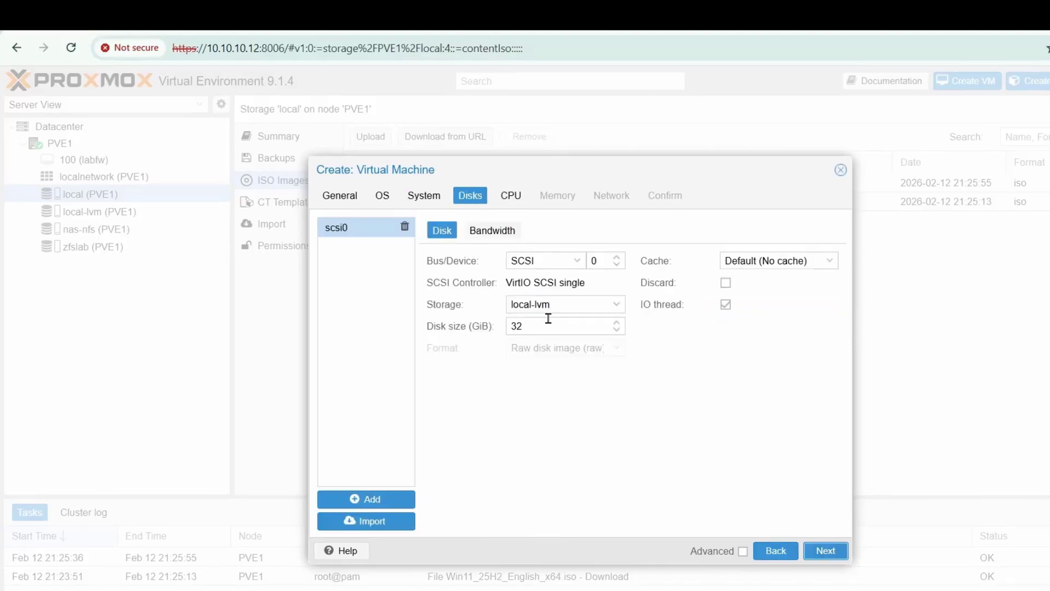
- Set the VM disk size to 120 GiB
{"action": "left_click_drag", "start_coordinate": [547, 324], "coordinate": [506, 331]}
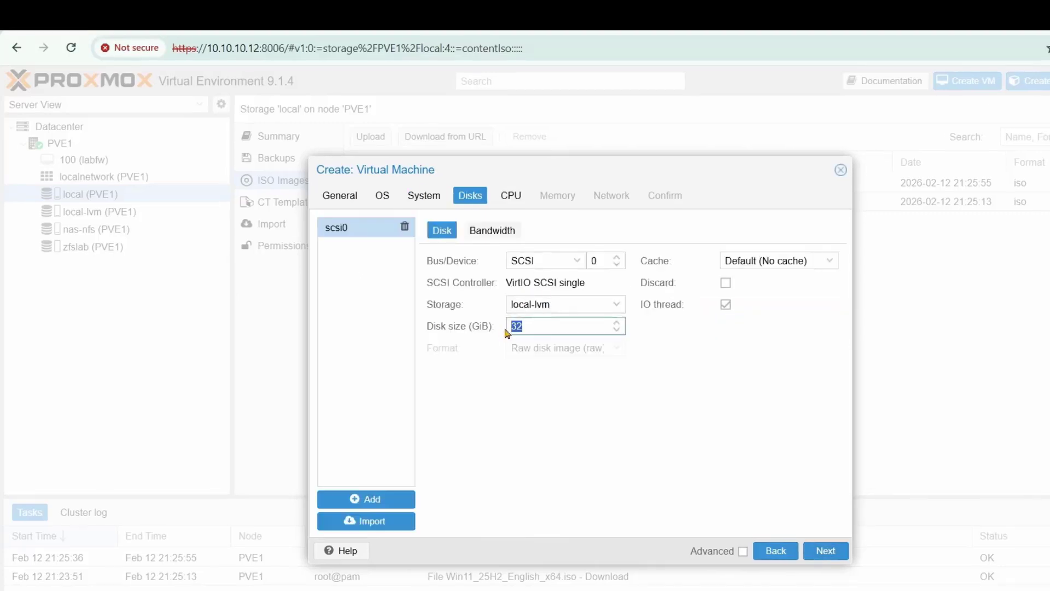
{"action": "type", "text": "120"}
{"action": "left_click", "coordinate": [826, 550]}
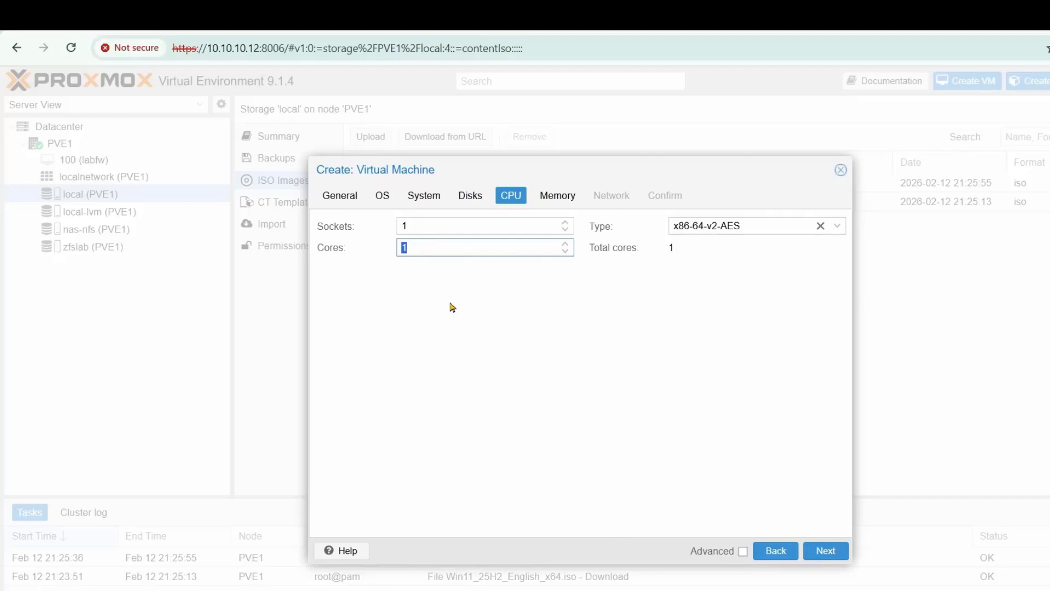
- Give the VM 2 CPU cores with CPU type host
{"action": "type", "text": "2"}
{"action": "left_click", "coordinate": [710, 226]}
{"action": "left_click", "coordinate": [699, 230]}
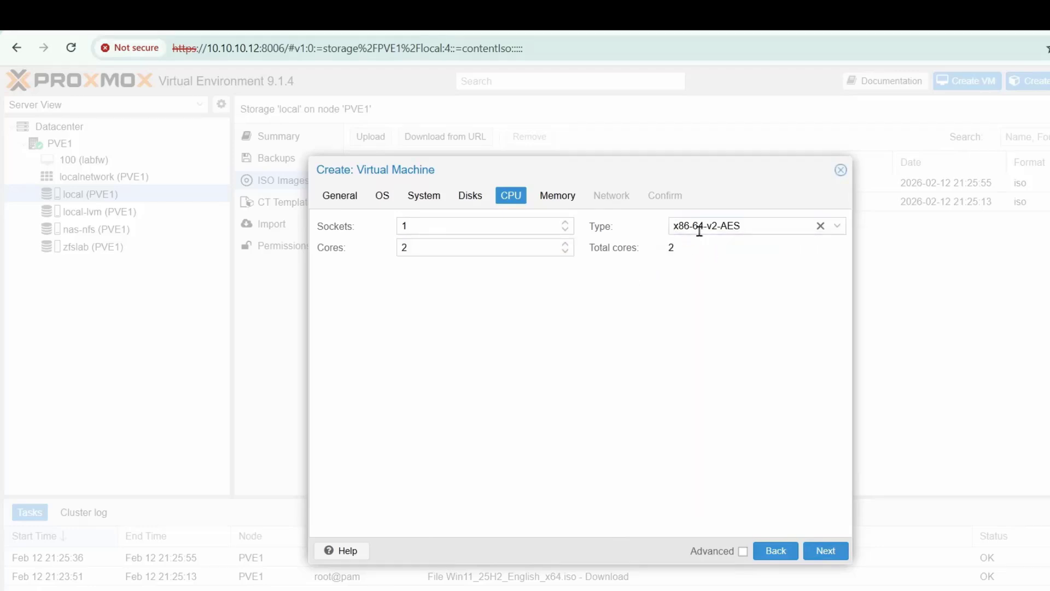
{"action": "left_click_drag", "start_coordinate": [707, 229], "coordinate": [663, 265]}
{"action": "left_click", "coordinate": [663, 264]}
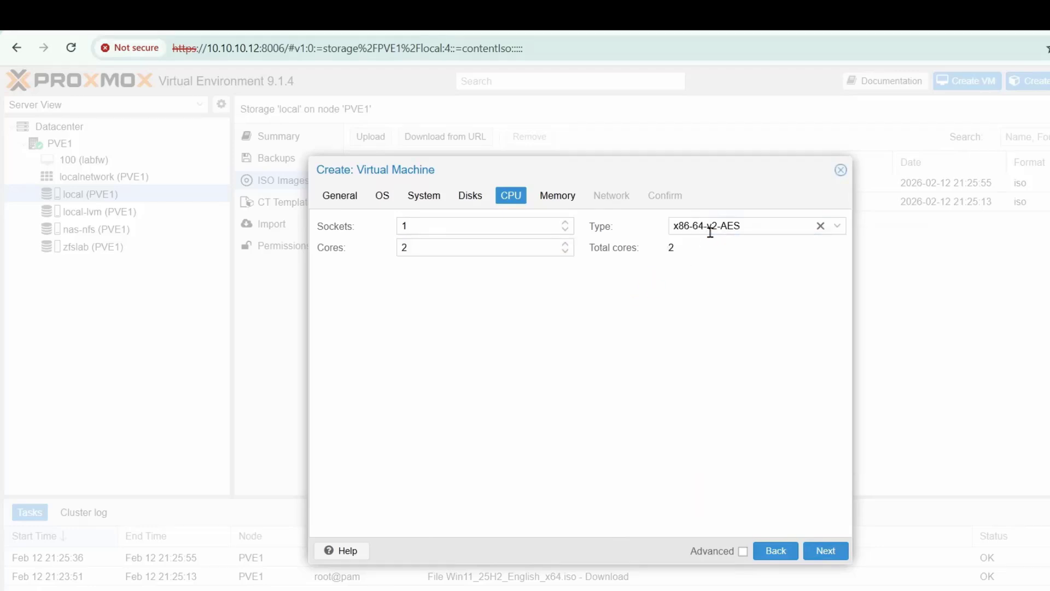
{"action": "left_click", "coordinate": [837, 227]}
{"action": "type", "text": "host"}
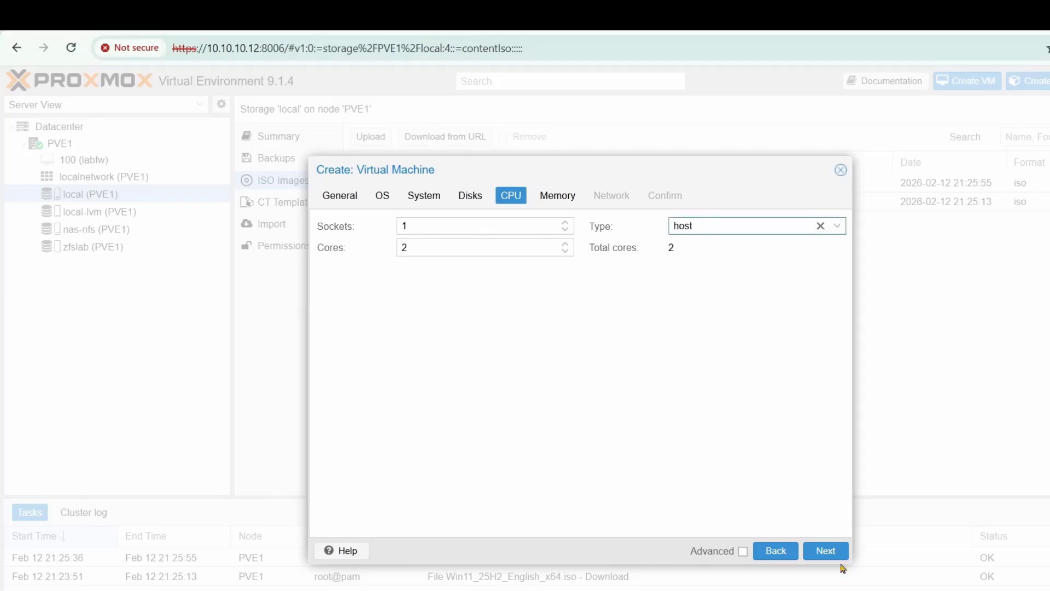
{"action": "left_click", "coordinate": [827, 551]}
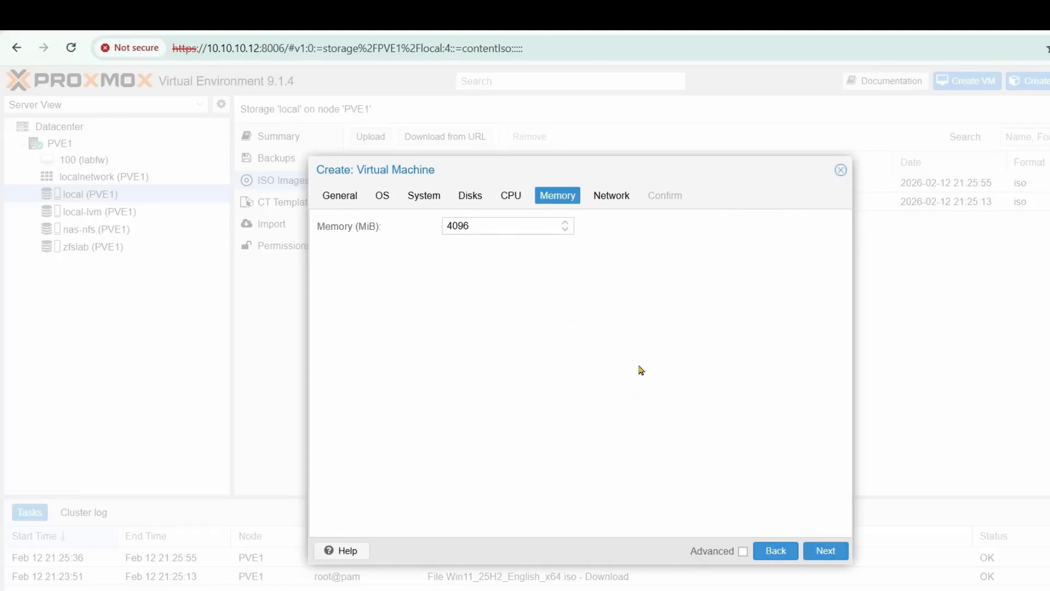
- Set the VM memory to 8192 MiB
{"action": "double_click", "coordinate": [480, 225]}
{"action": "type", "text": "8192"}
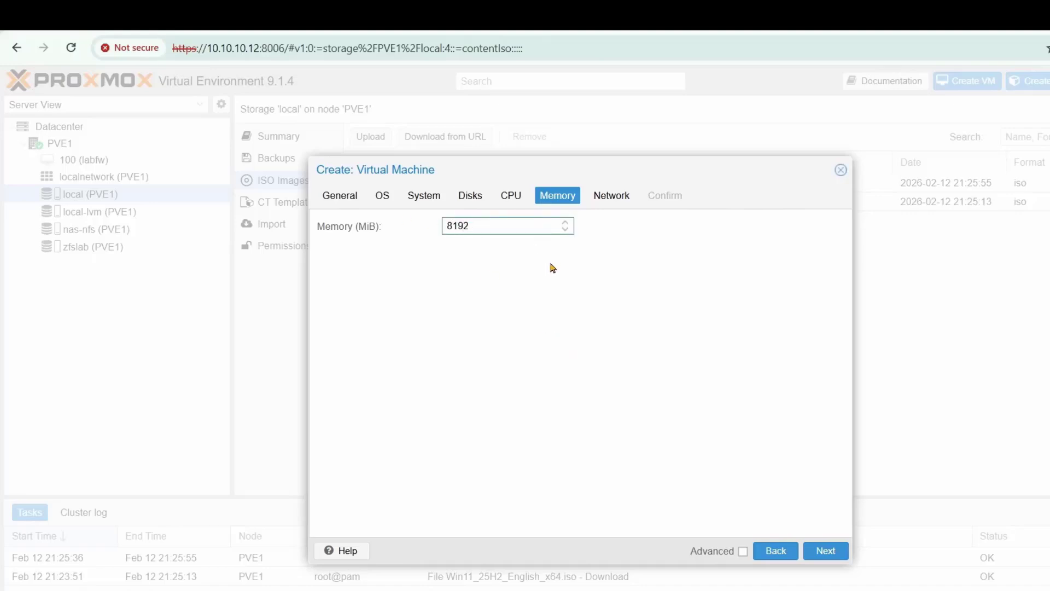
{"action": "left_click", "coordinate": [826, 552]}
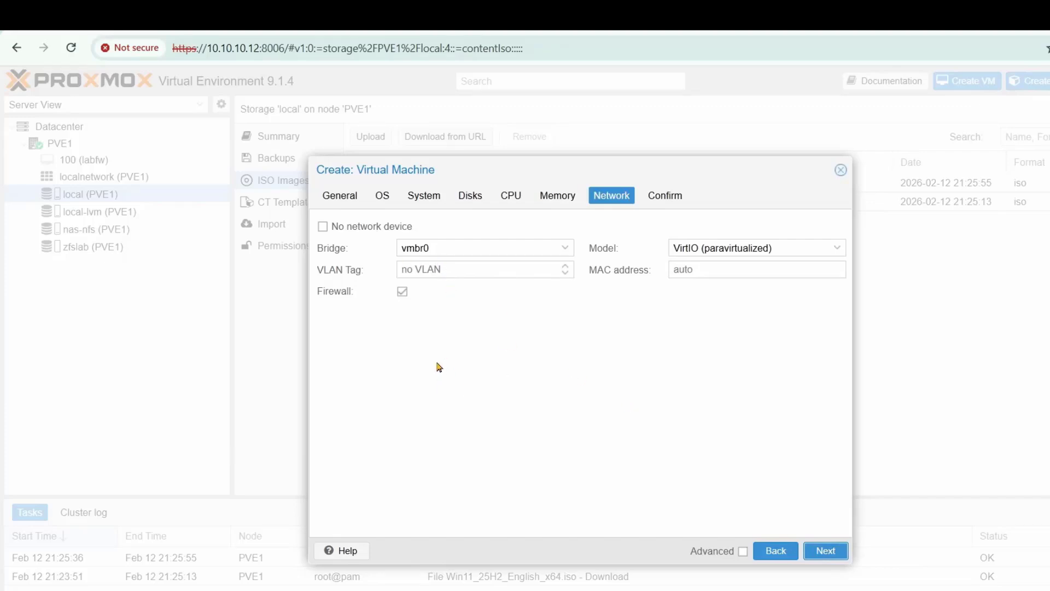
- Keep the VirtIO network model, finish the wizard, and select the new VM 101
{"action": "left_click", "coordinate": [837, 247]}
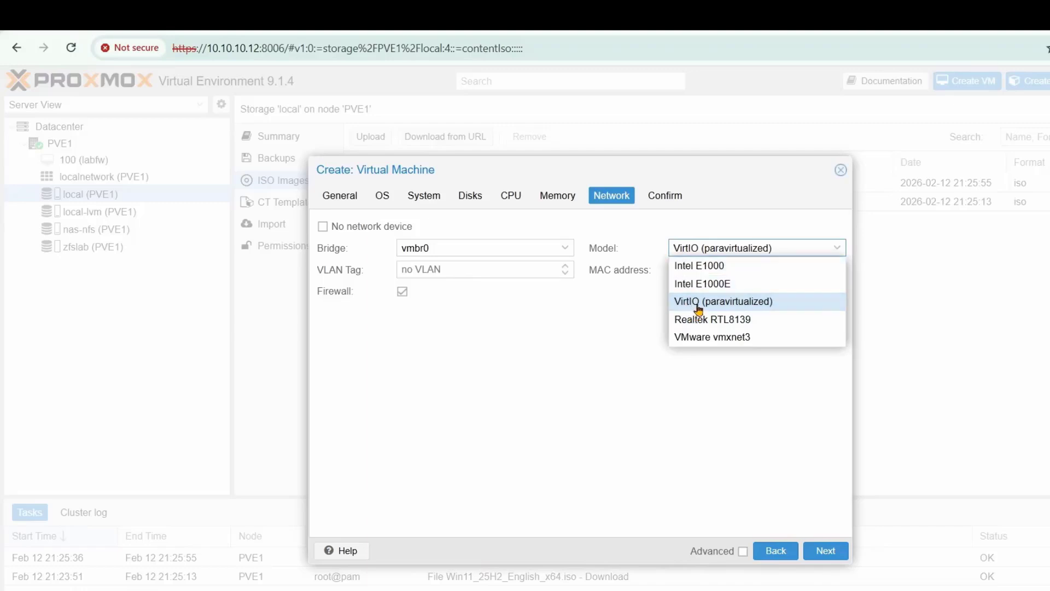
{"action": "left_click", "coordinate": [626, 331]}
{"action": "left_click", "coordinate": [826, 551]}
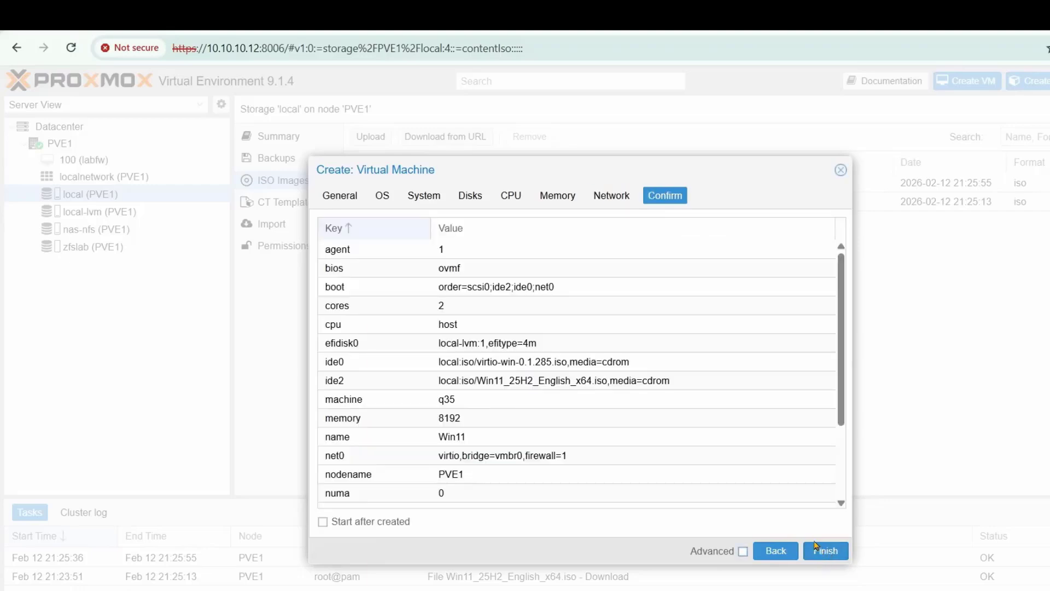
{"action": "left_click", "coordinate": [826, 551]}
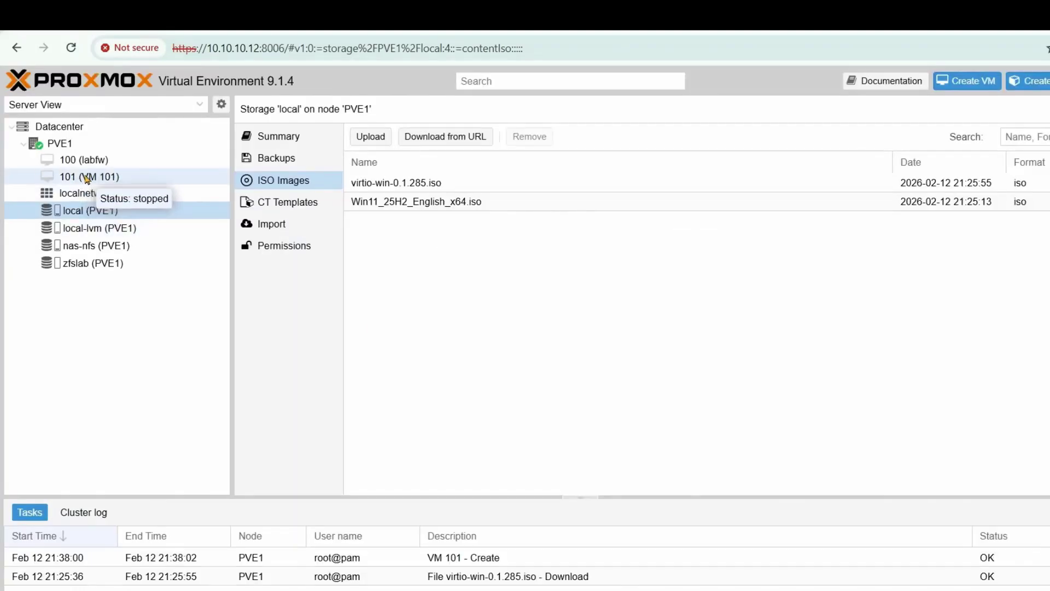
{"action": "left_click", "coordinate": [82, 182]}
- Start VM 101 from its Hardware view and open its Console
{"action": "left_click", "coordinate": [277, 179]}
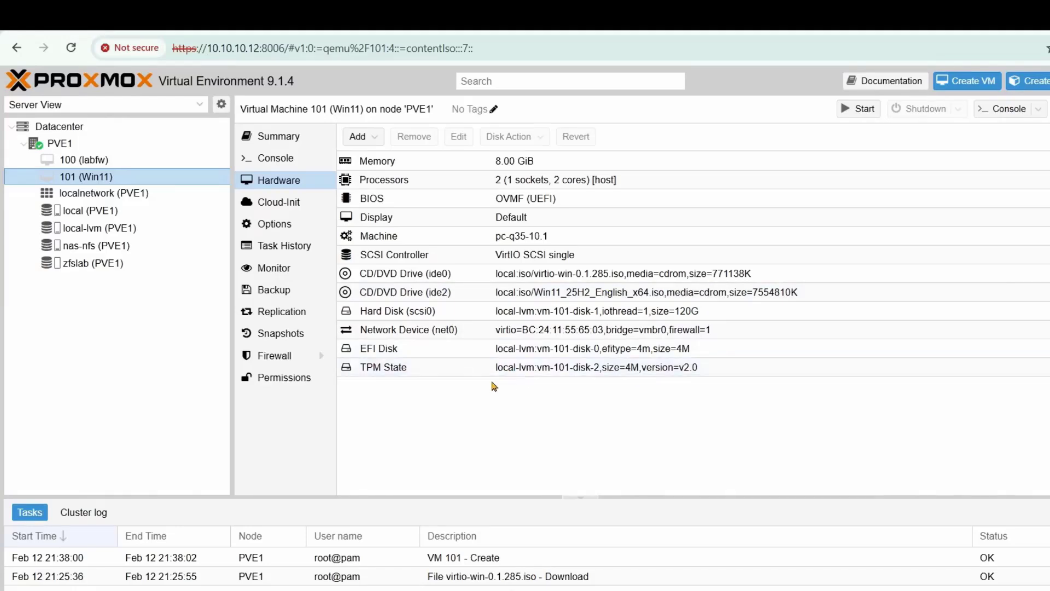
{"action": "left_click", "coordinate": [860, 113]}
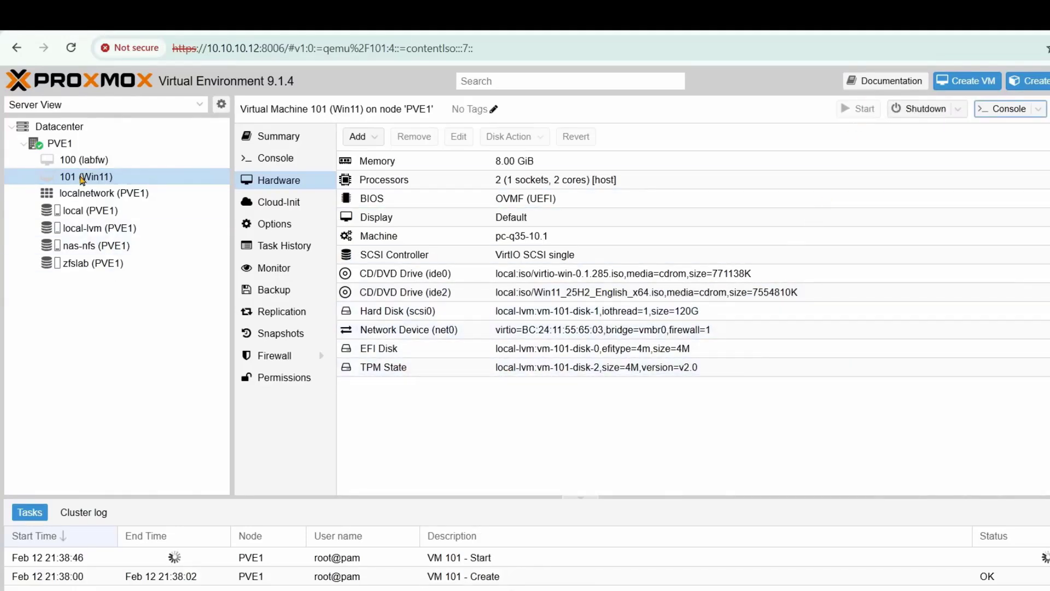
{"action": "right_click", "coordinate": [85, 181]}
{"action": "left_click", "coordinate": [128, 380]}
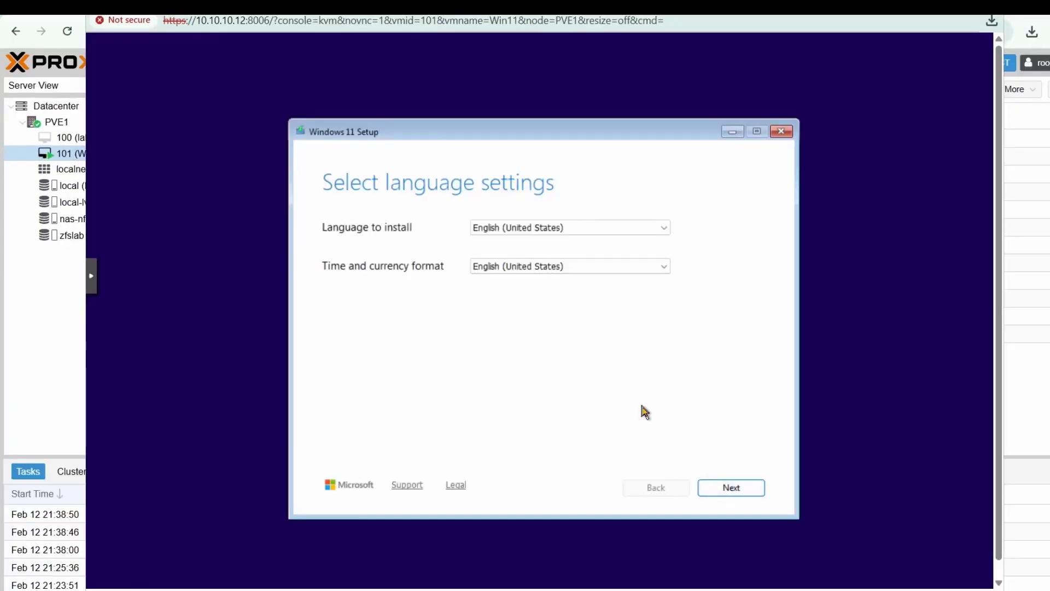
- Keep default language, agree to deletion, skip the product key, pick Windows 11 Pro, accept the licence
{"action": "left_click", "coordinate": [731, 487]}
{"action": "left_click", "coordinate": [327, 300]}
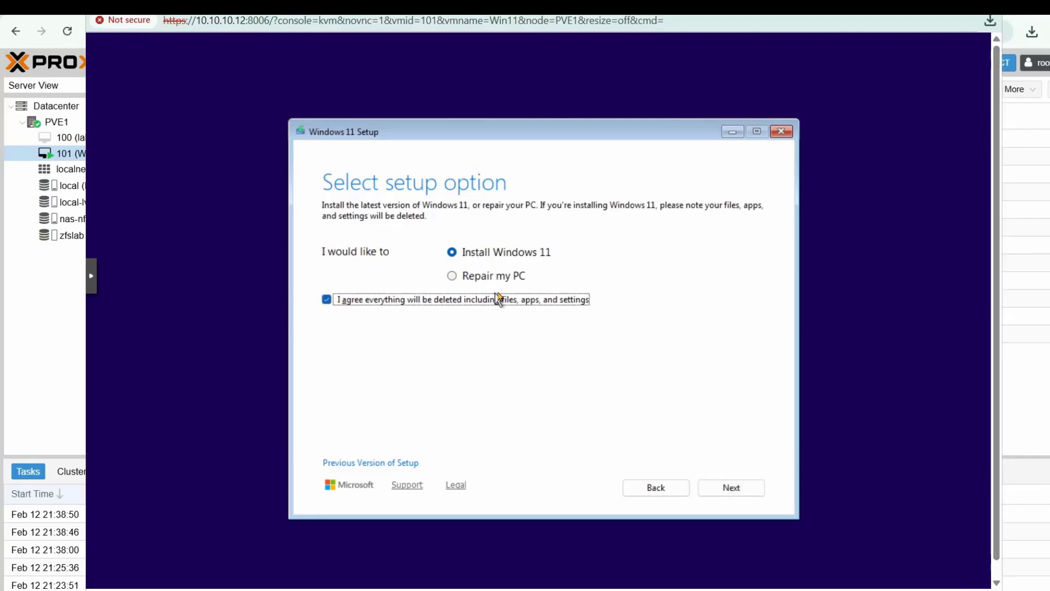
{"action": "left_click", "coordinate": [731, 488]}
{"action": "left_click", "coordinate": [386, 444]}
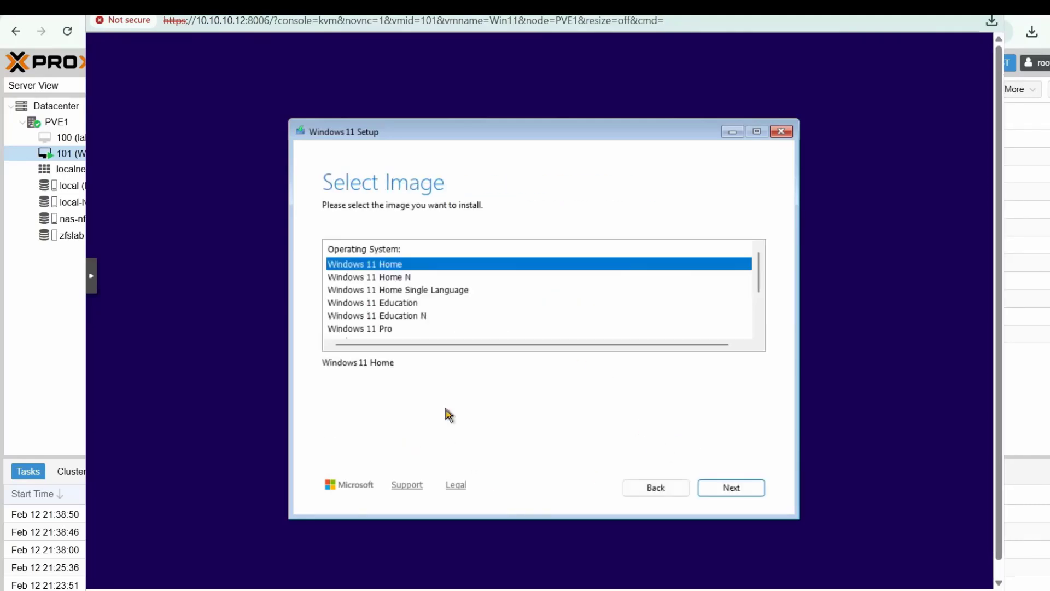
{"action": "left_click", "coordinate": [386, 328]}
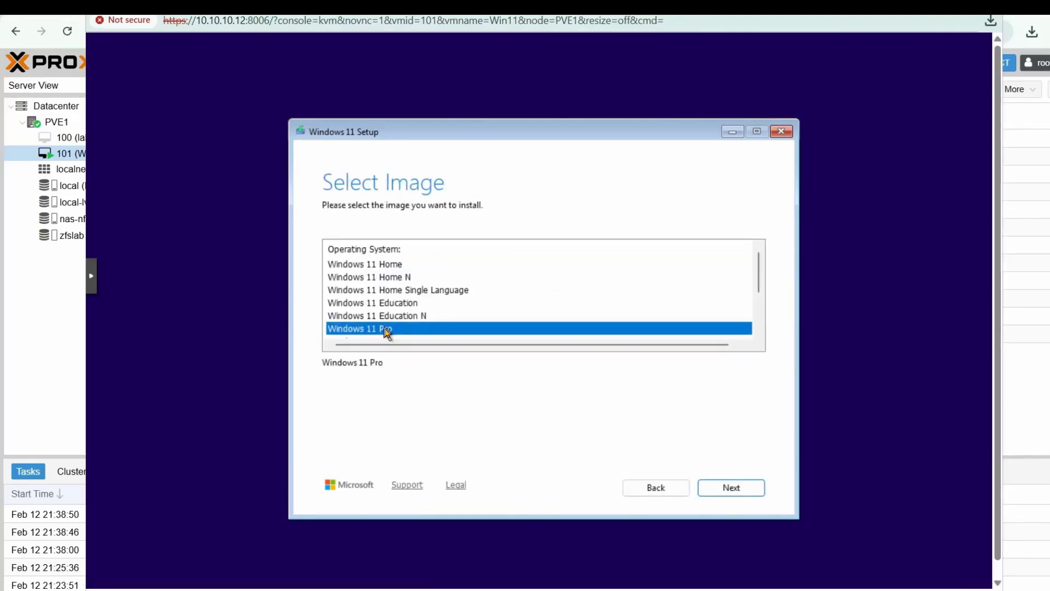
{"action": "left_click", "coordinate": [727, 491]}
{"action": "left_click", "coordinate": [730, 486]}
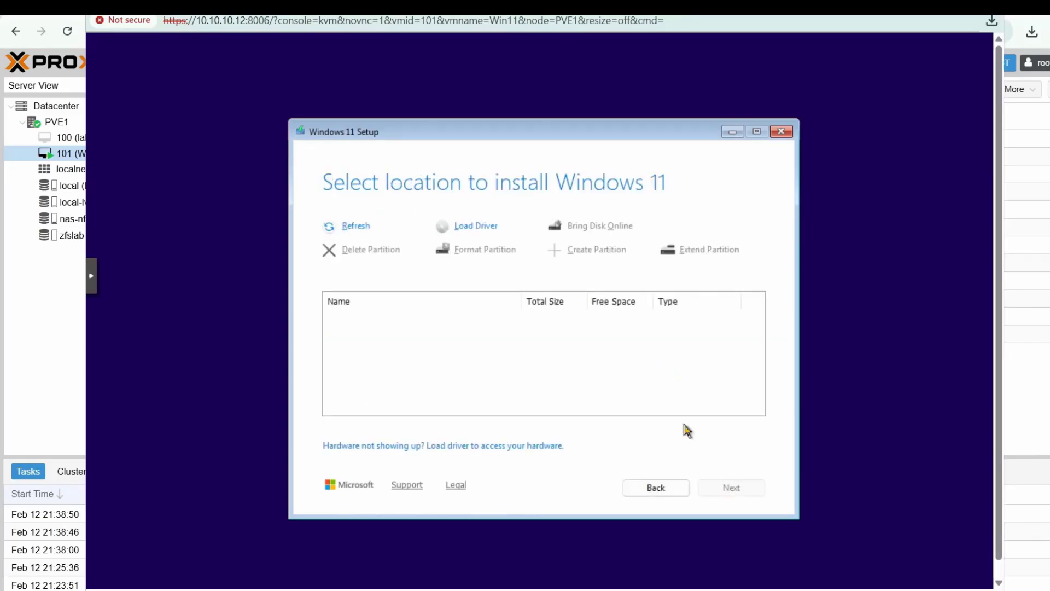
- Load a disk driver from the VirtIO CD's w11\amd64 folder
{"action": "left_click", "coordinate": [474, 226]}
{"action": "left_click", "coordinate": [721, 242]}
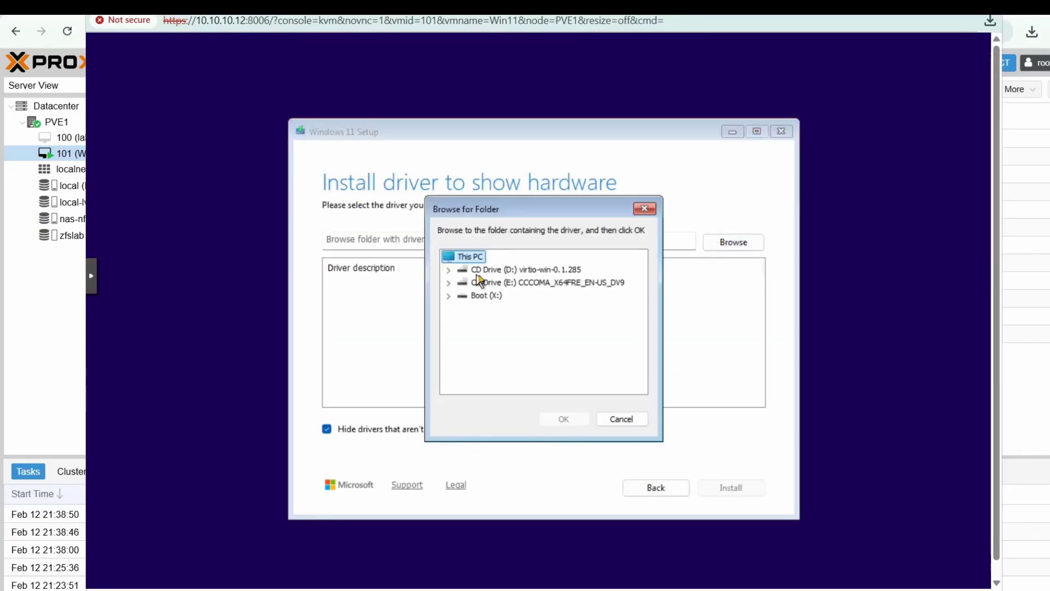
{"action": "double_click", "coordinate": [482, 271]}
{"action": "double_click", "coordinate": [484, 374]}
{"action": "scroll", "coordinate": [547, 372], "scroll_direction": "down", "scroll_amount": 2}
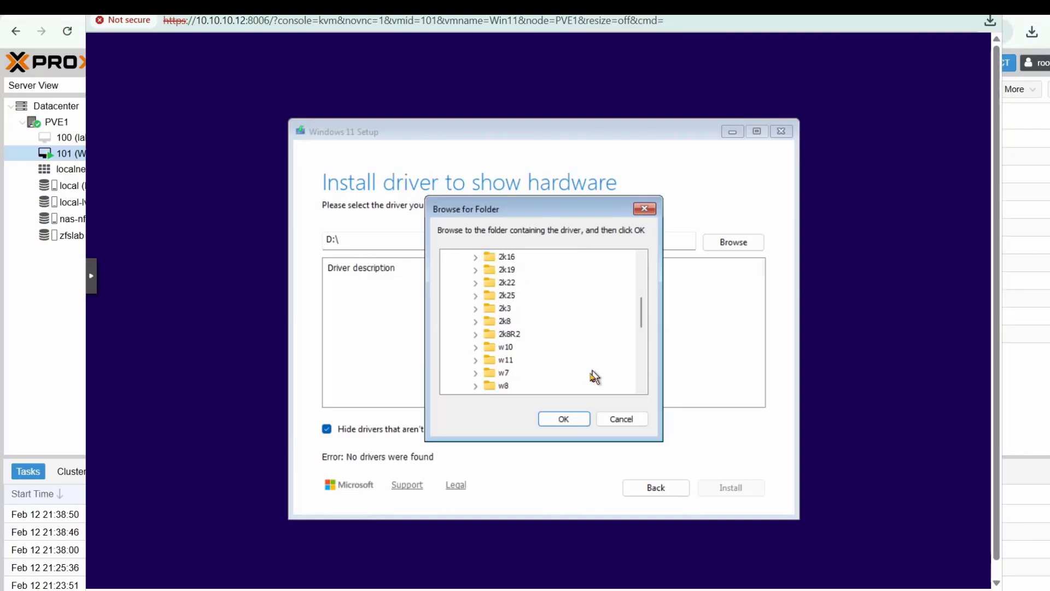
{"action": "double_click", "coordinate": [506, 322]}
{"action": "left_click", "coordinate": [523, 334]}
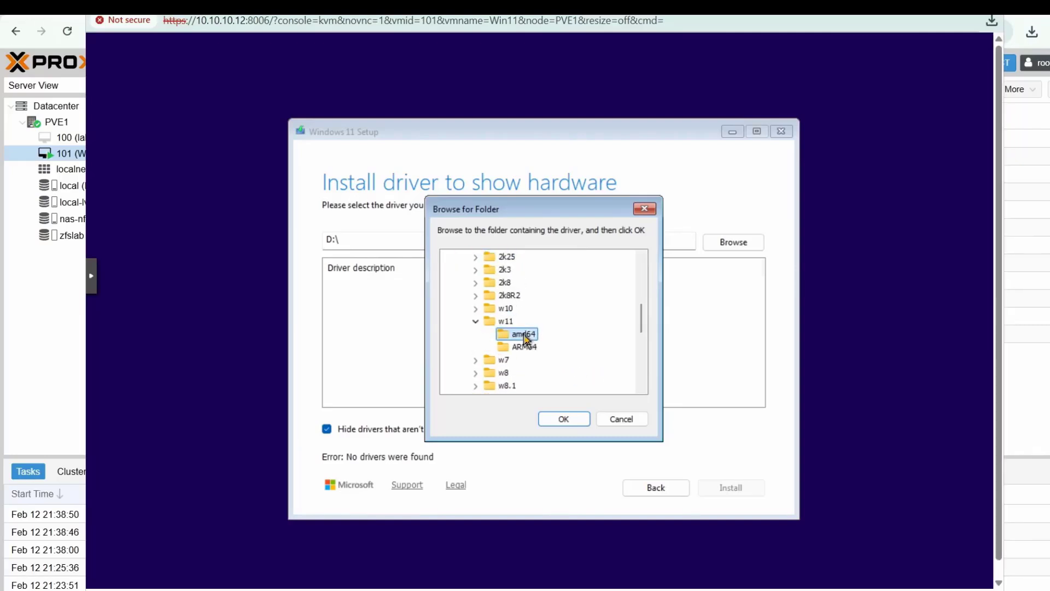
{"action": "left_click", "coordinate": [563, 419]}
- Install the found VirtIO storage driver and start installing Windows 11 Pro
{"action": "left_click", "coordinate": [405, 284]}
{"action": "left_click", "coordinate": [731, 488]}
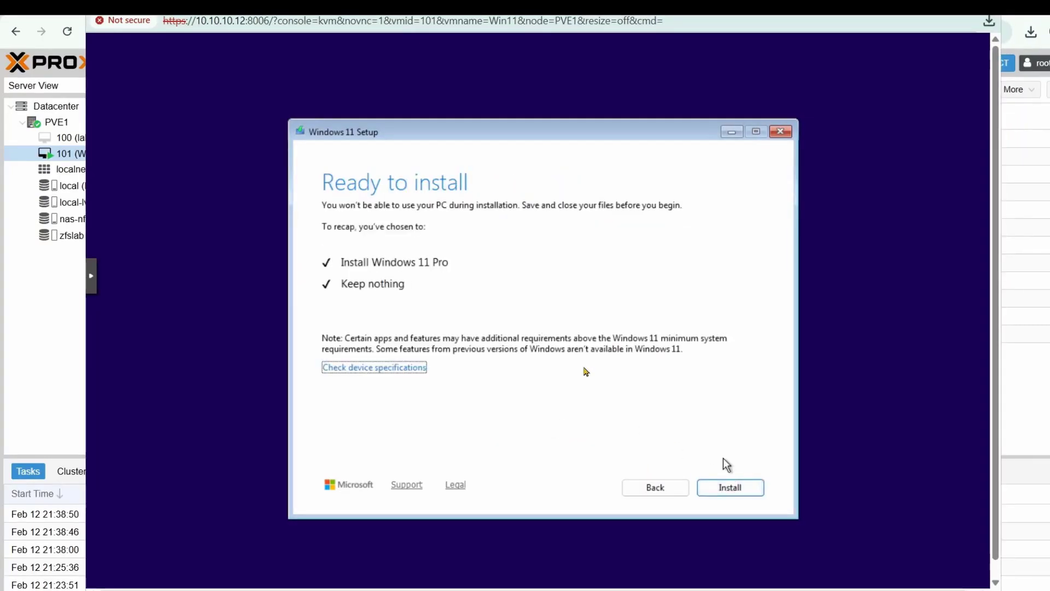
{"action": "left_click", "coordinate": [730, 488]}
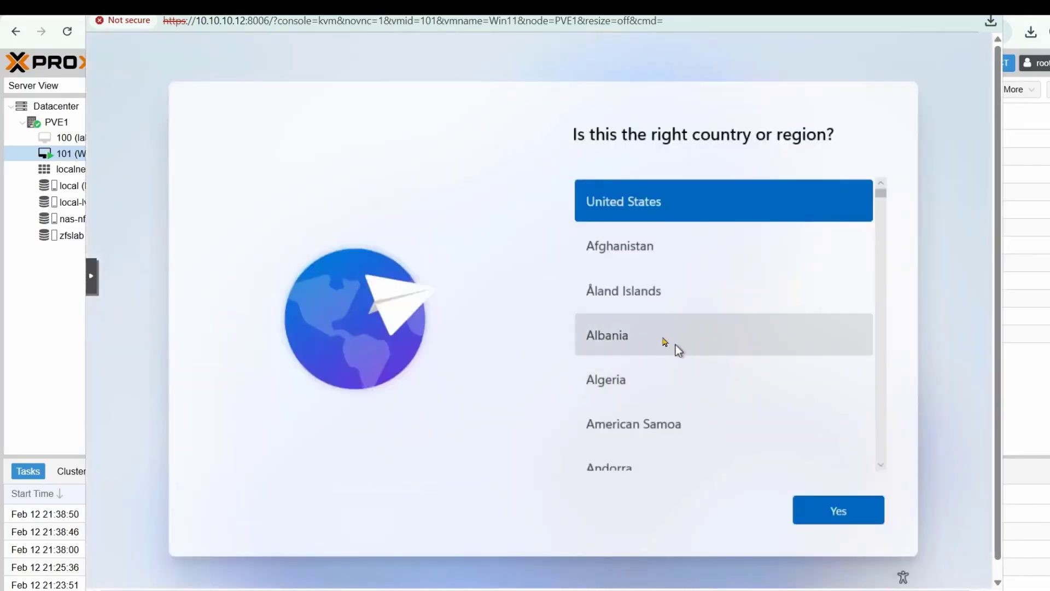
- Choose Canada as the region and name the device Win11-VM
{"action": "scroll", "coordinate": [700, 394], "scroll_direction": "down", "scroll_amount": 15}
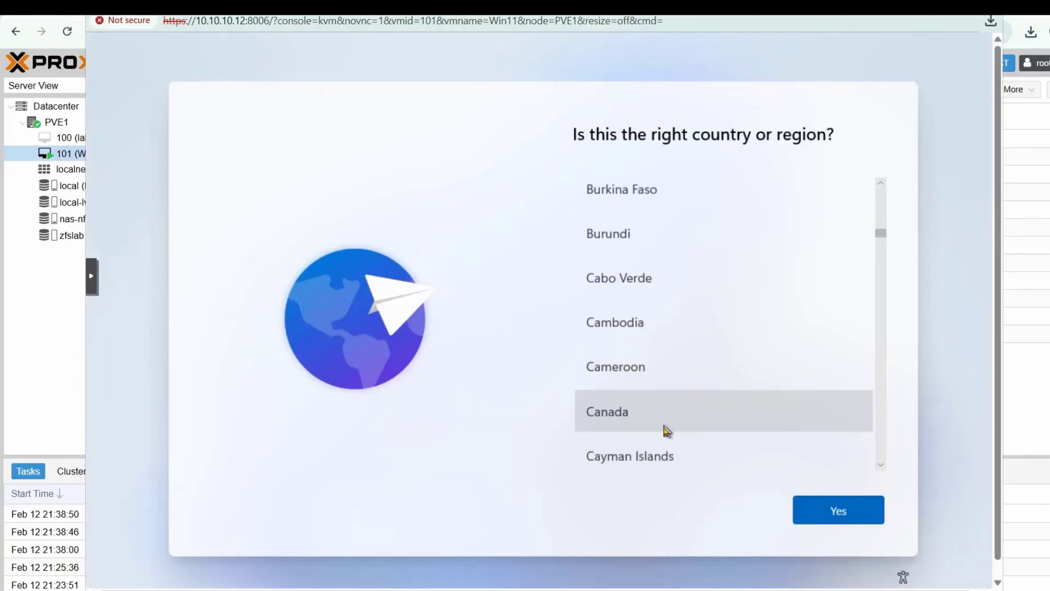
{"action": "left_click", "coordinate": [665, 421]}
{"action": "left_click", "coordinate": [838, 510]}
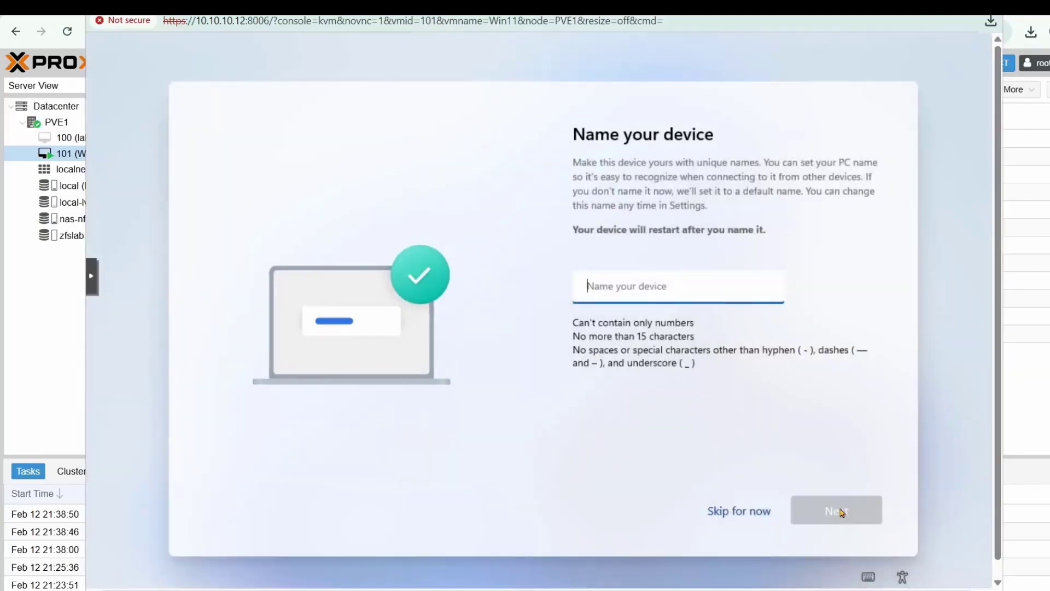
{"action": "type", "text": "Win"}
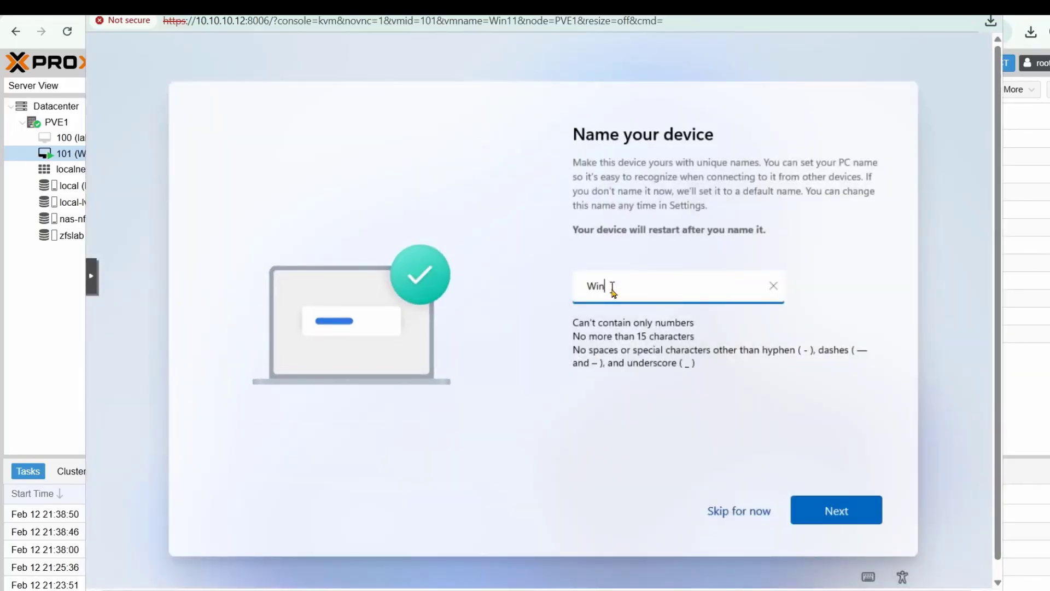
{"action": "type", "text": "11-VM"}
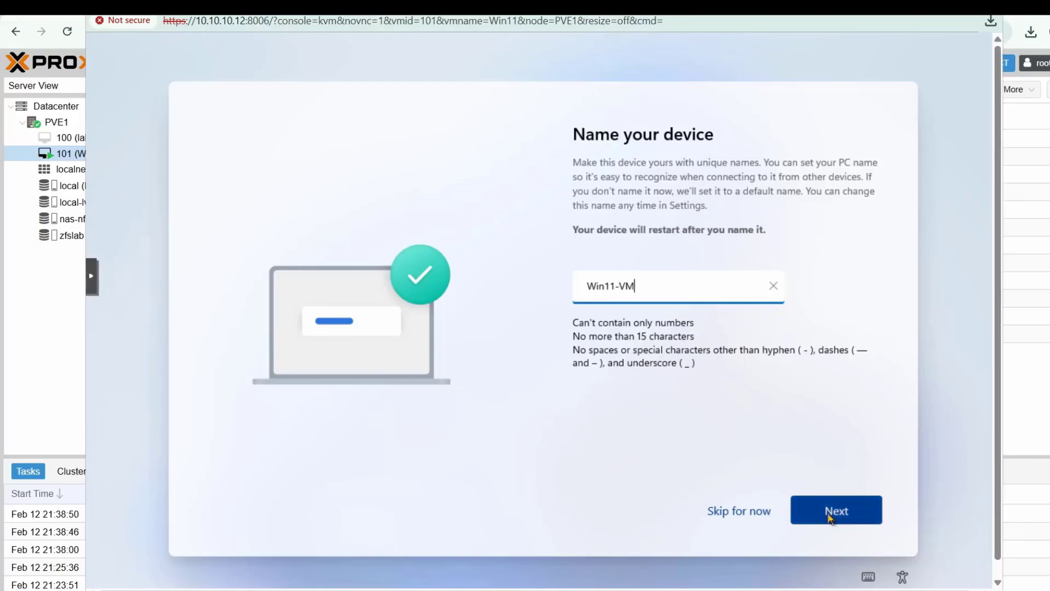
{"action": "left_click", "coordinate": [828, 513]}
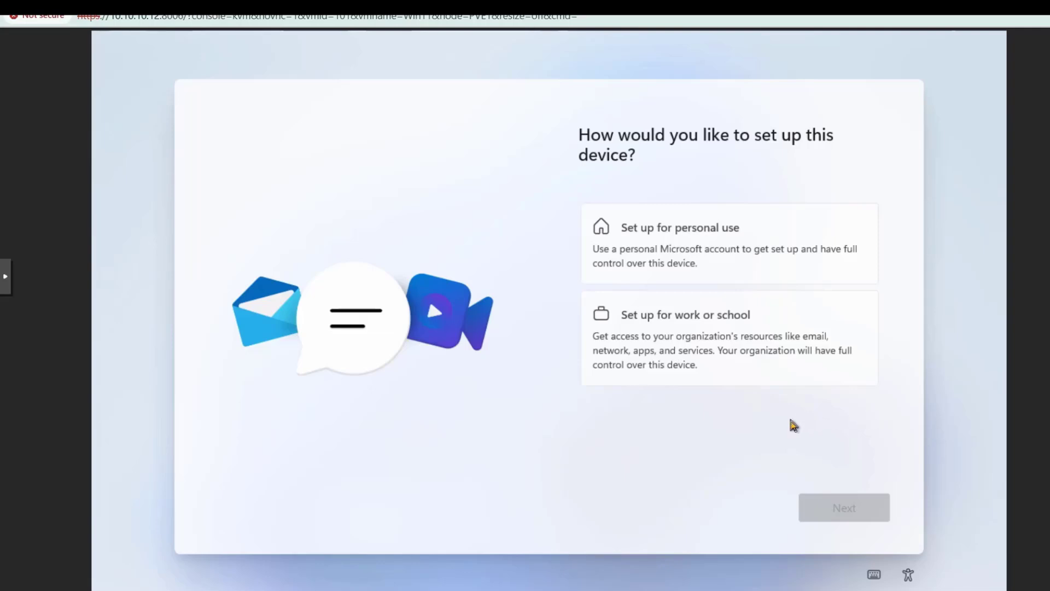
- Set up for work or school and choose Domain join instead for a local account
{"action": "left_click", "coordinate": [711, 377]}
{"action": "left_click", "coordinate": [830, 510]}
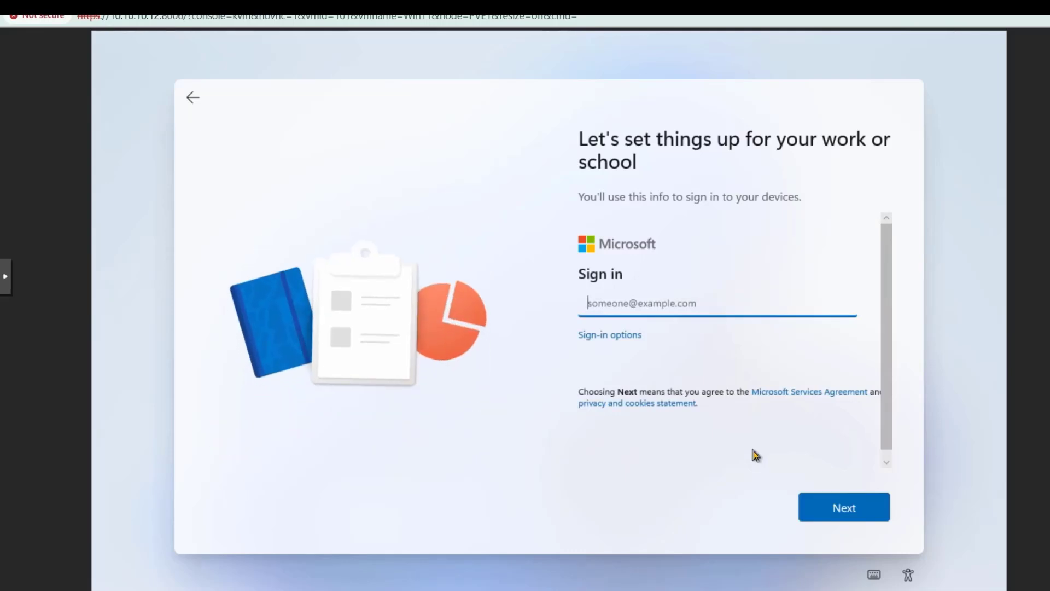
{"action": "left_click", "coordinate": [622, 343]}
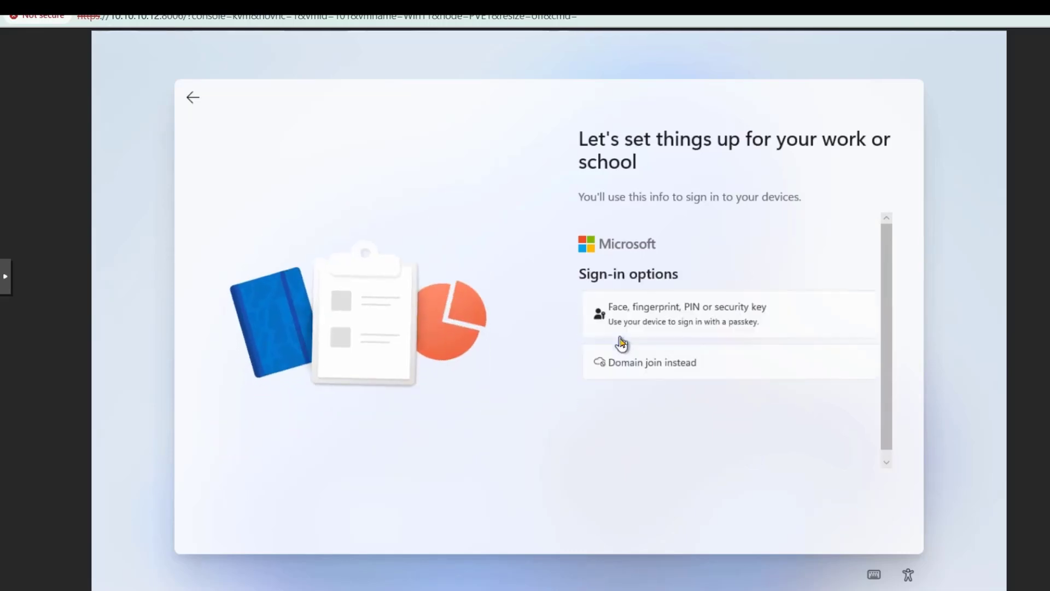
{"action": "left_click", "coordinate": [632, 366]}
- Enter the local account user name, password and a pet security question
{"action": "type", "text": "Ma"}
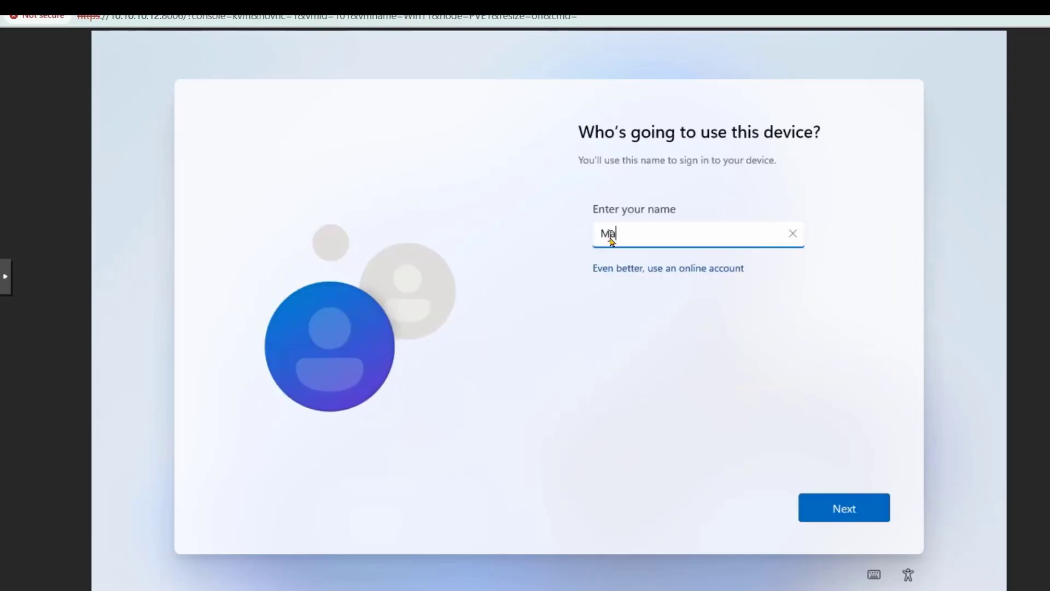
{"action": "type", "text": "kki"}
{"action": "left_click", "coordinate": [837, 509]}
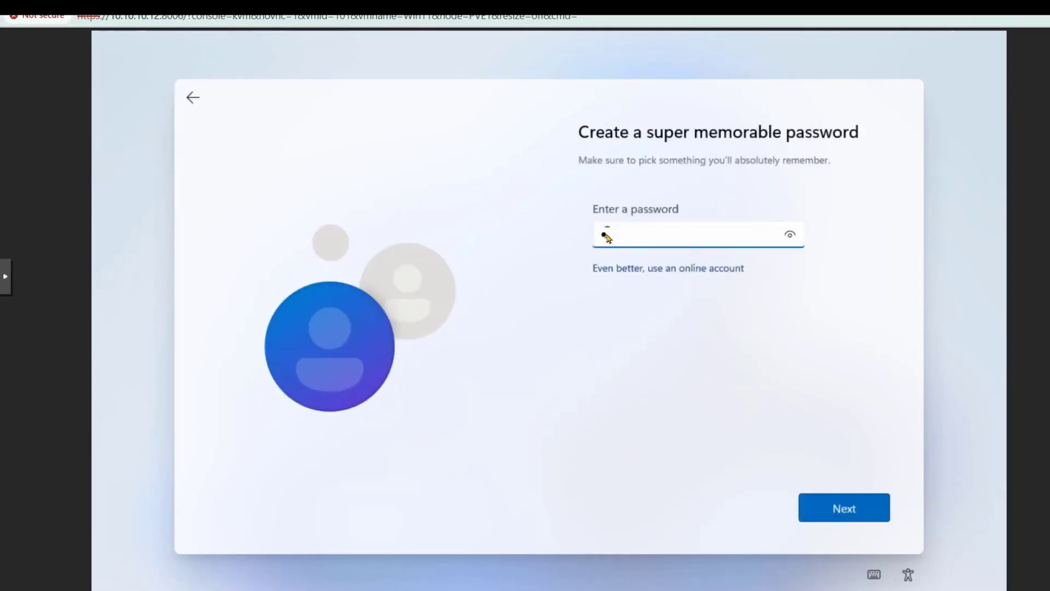
{"action": "key", "text": "Return"}
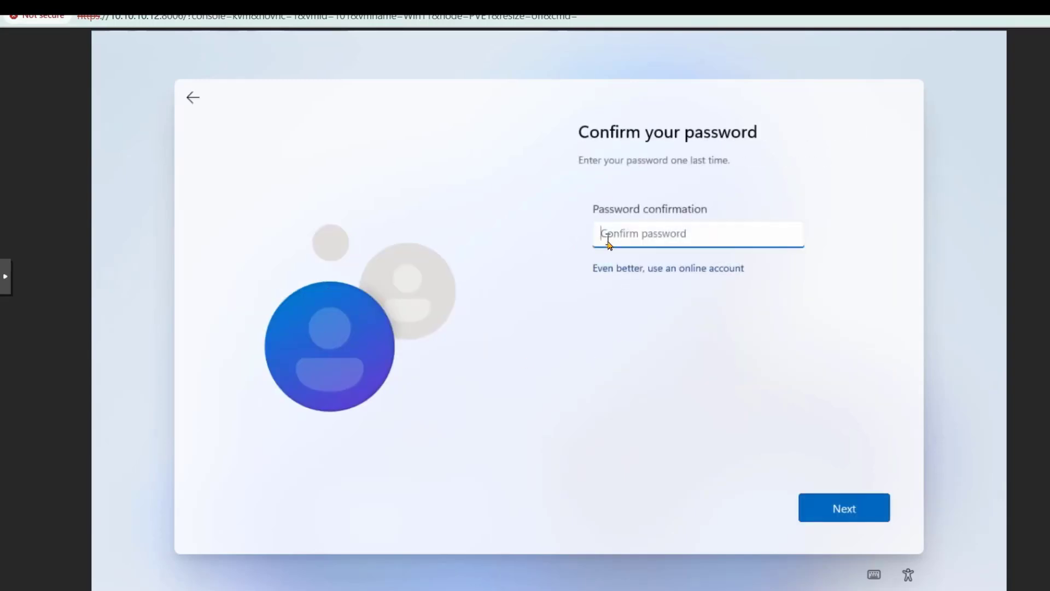
{"action": "type", "text": "1234"}
{"action": "key", "text": "Return"}
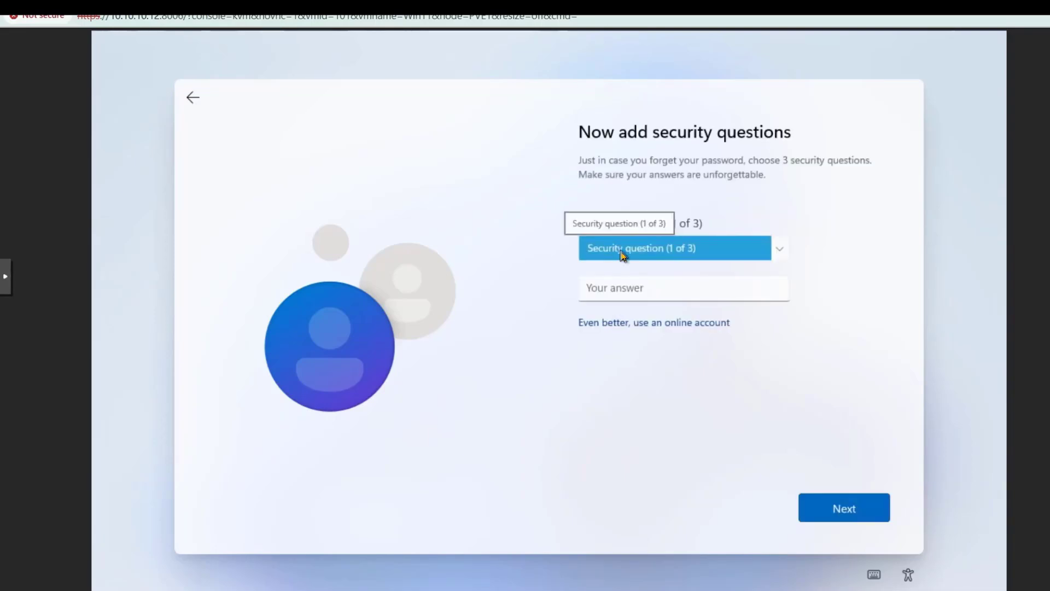
{"action": "key", "text": "Down"}
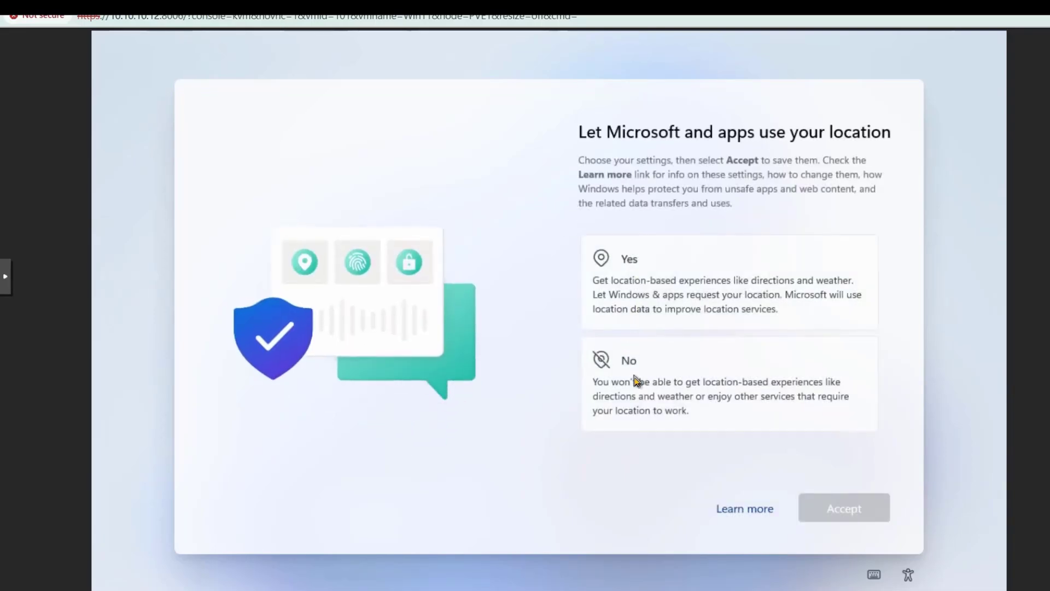
- Decline location access and Find my device
{"action": "left_click", "coordinate": [634, 379]}
{"action": "left_click", "coordinate": [824, 507]}
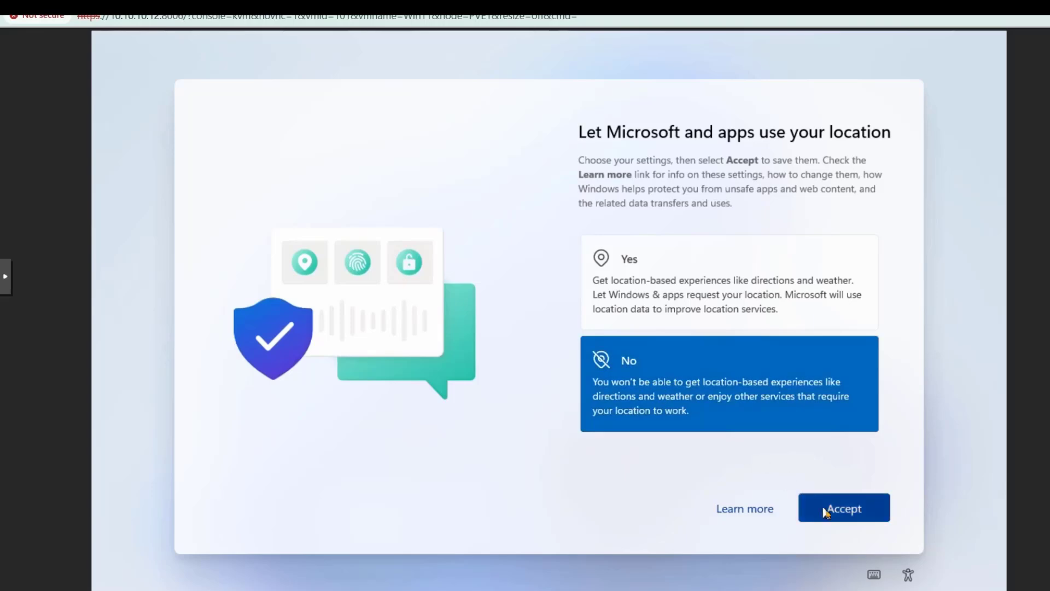
{"action": "left_click", "coordinate": [662, 384]}
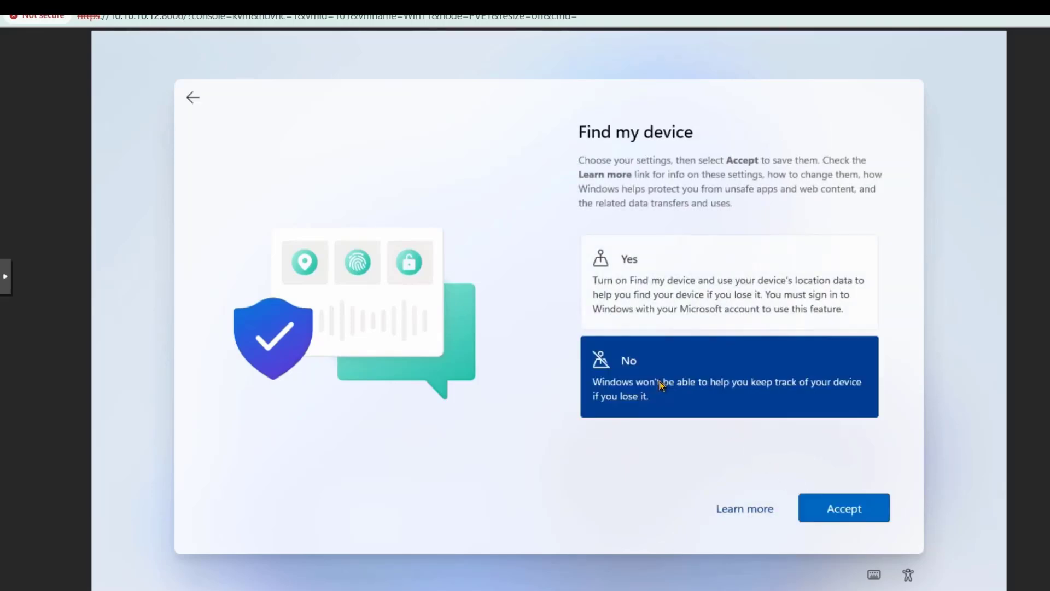
{"action": "left_click", "coordinate": [815, 500]}
- Send only required diagnostic data and decline inking/typing sharing and tailored experiences
{"action": "scroll", "coordinate": [733, 415], "scroll_direction": "down", "scroll_amount": 3}
{"action": "left_click", "coordinate": [751, 416]}
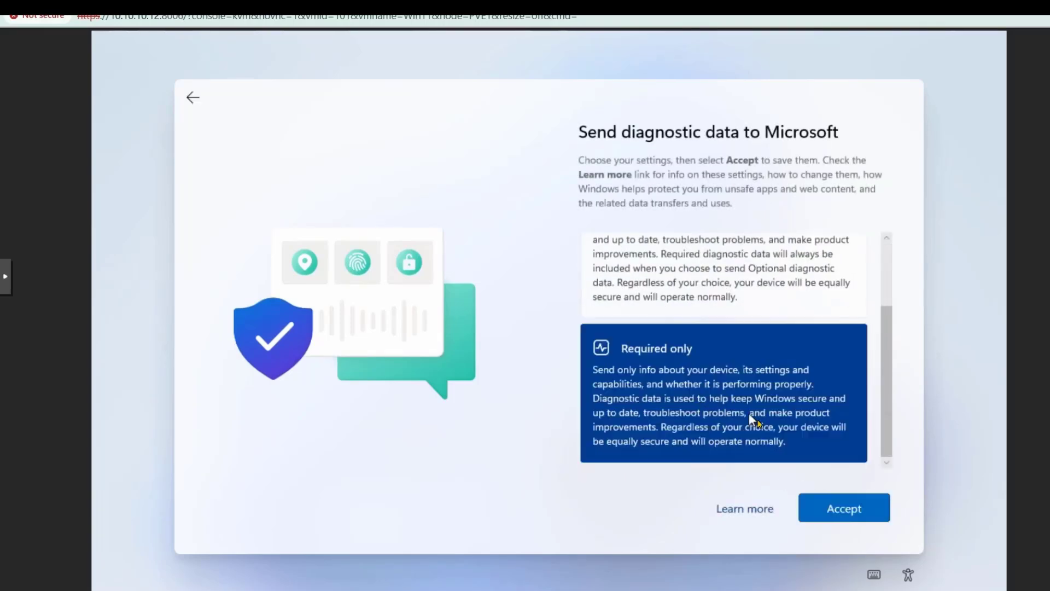
{"action": "left_click", "coordinate": [840, 509]}
{"action": "left_click", "coordinate": [696, 387]}
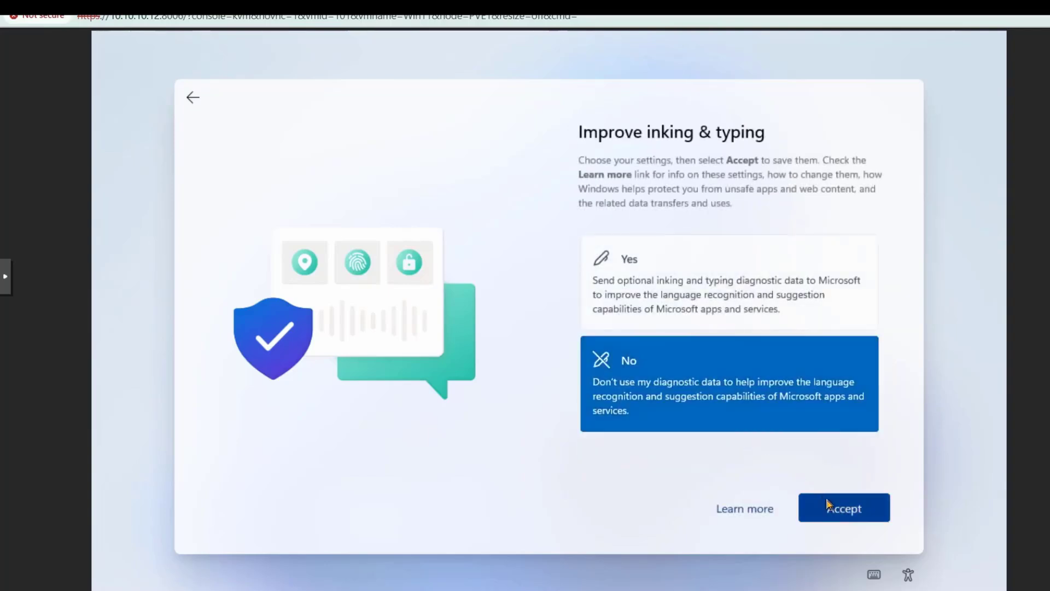
{"action": "left_click", "coordinate": [827, 504]}
{"action": "left_click", "coordinate": [720, 389]}
{"action": "left_click", "coordinate": [851, 509]}
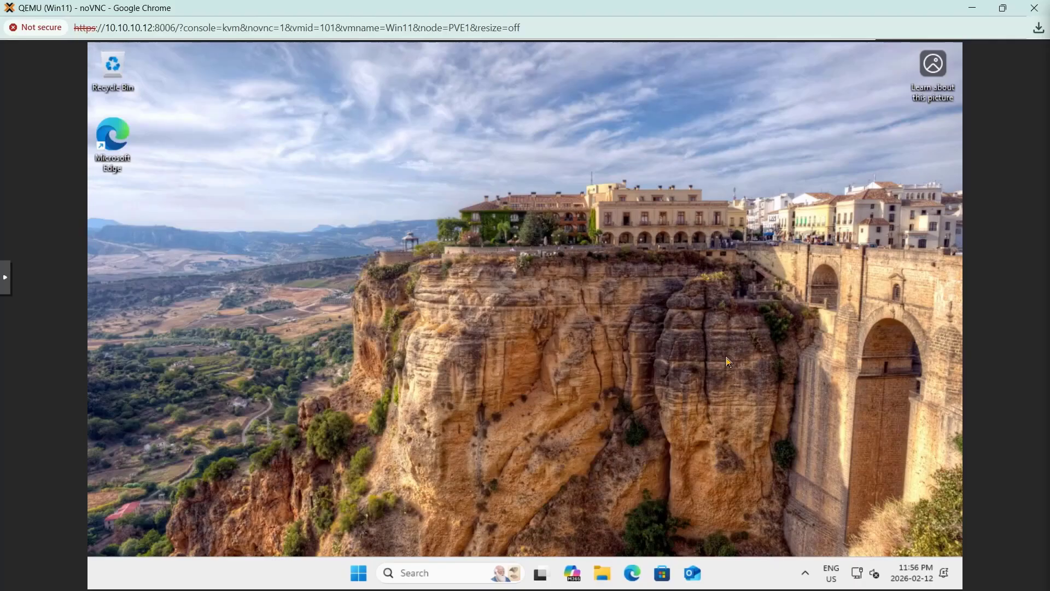
- Open Device Manager and browse File Explorer to the virtio-win CD drive (D:)
{"action": "right_click", "coordinate": [358, 572]}
{"action": "left_click", "coordinate": [337, 268]}
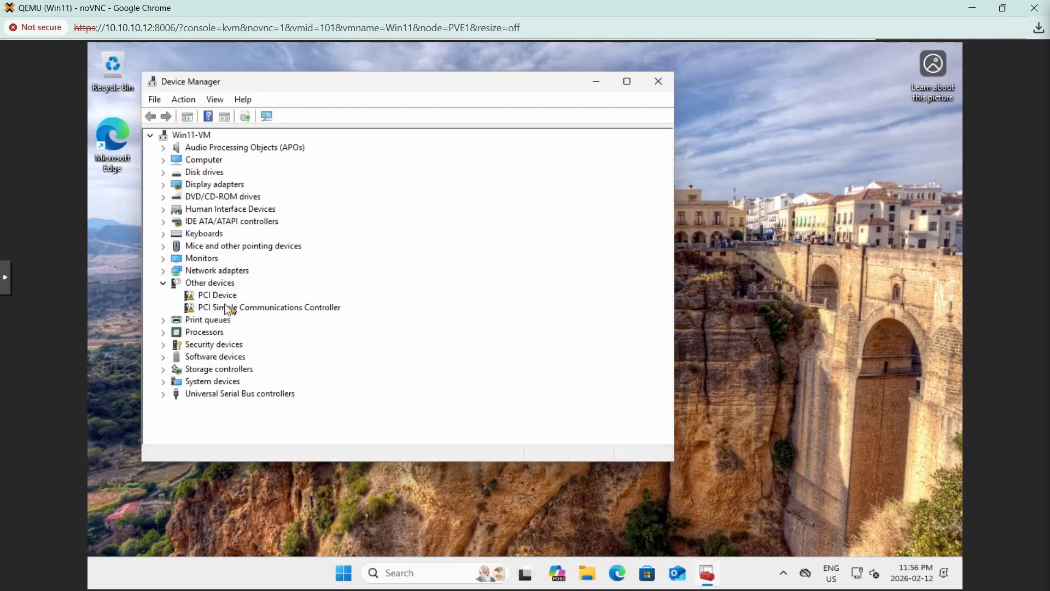
{"action": "key", "text": "super+e"}
{"action": "left_click", "coordinate": [350, 441]}
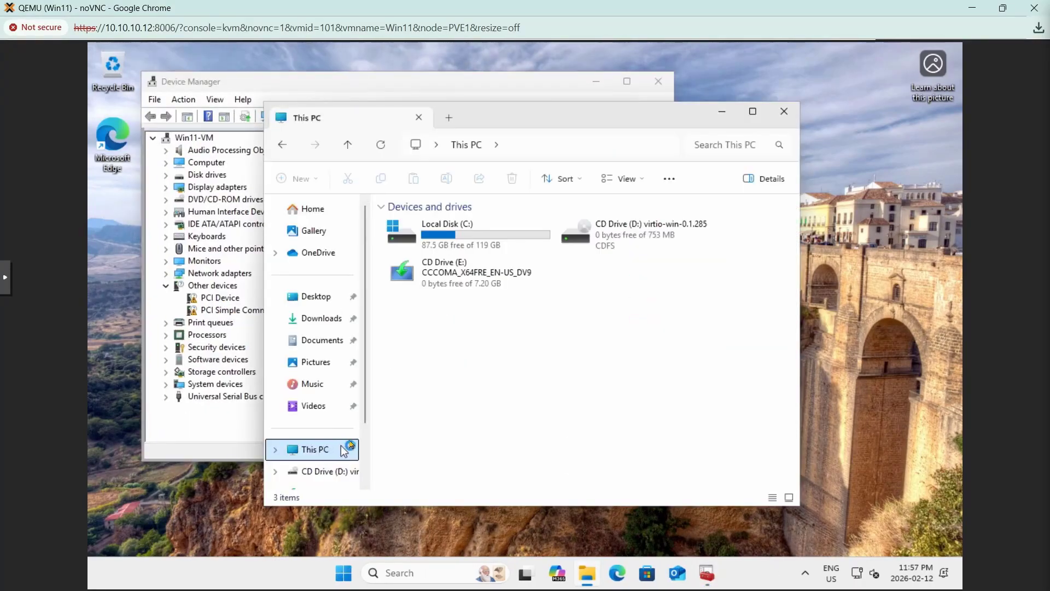
{"action": "left_click_drag", "start_coordinate": [501, 130], "coordinate": [594, 104]}
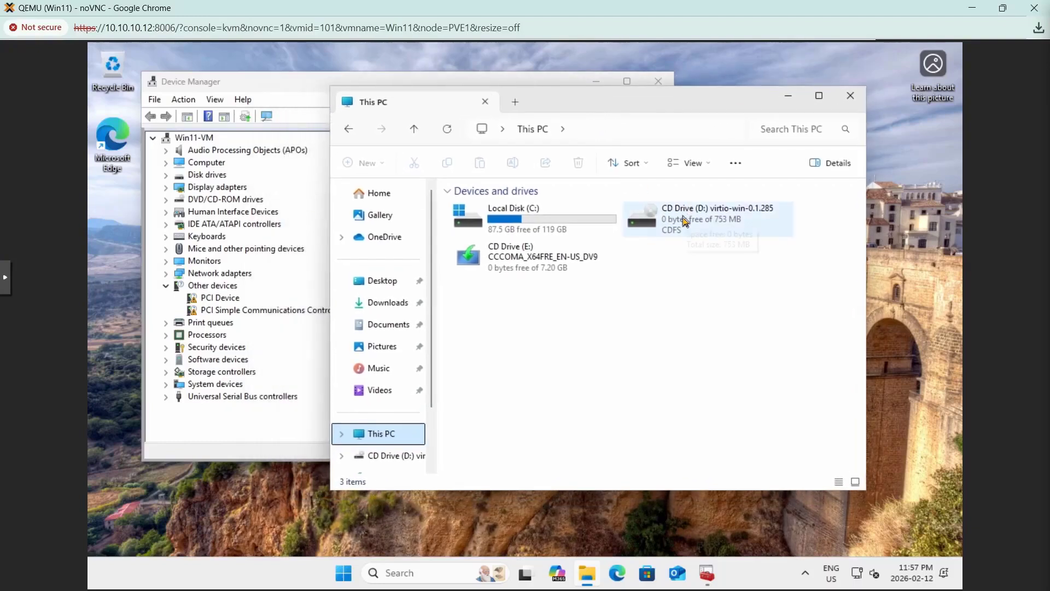
{"action": "double_click", "coordinate": [684, 221]}
{"action": "scroll", "coordinate": [551, 284], "scroll_direction": "down", "scroll_amount": 5}
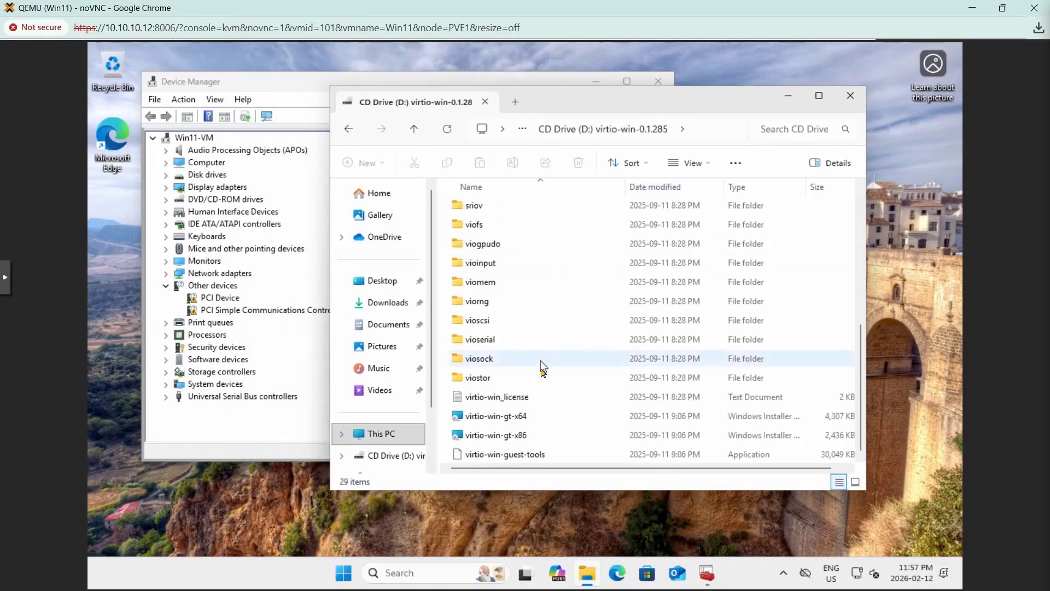
- Run virtio-win-gt-x64, accept the license, install default features with admin permission, and finish
{"action": "double_click", "coordinate": [492, 417]}
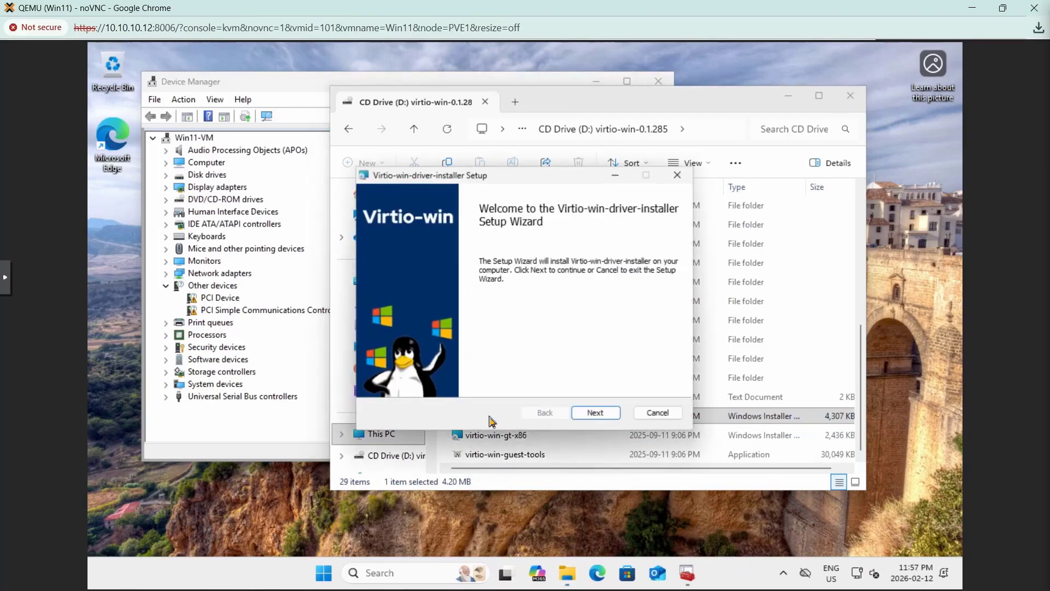
{"action": "left_click", "coordinate": [596, 418]}
{"action": "left_click", "coordinate": [379, 378]}
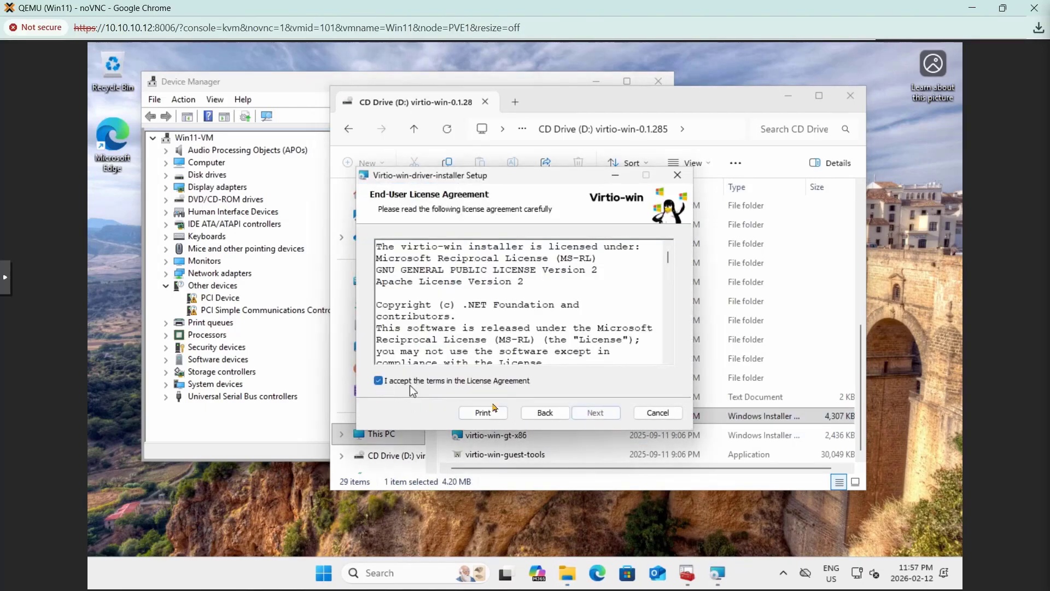
{"action": "left_click", "coordinate": [594, 414]}
{"action": "scroll", "coordinate": [517, 350], "scroll_direction": "down", "scroll_amount": 2}
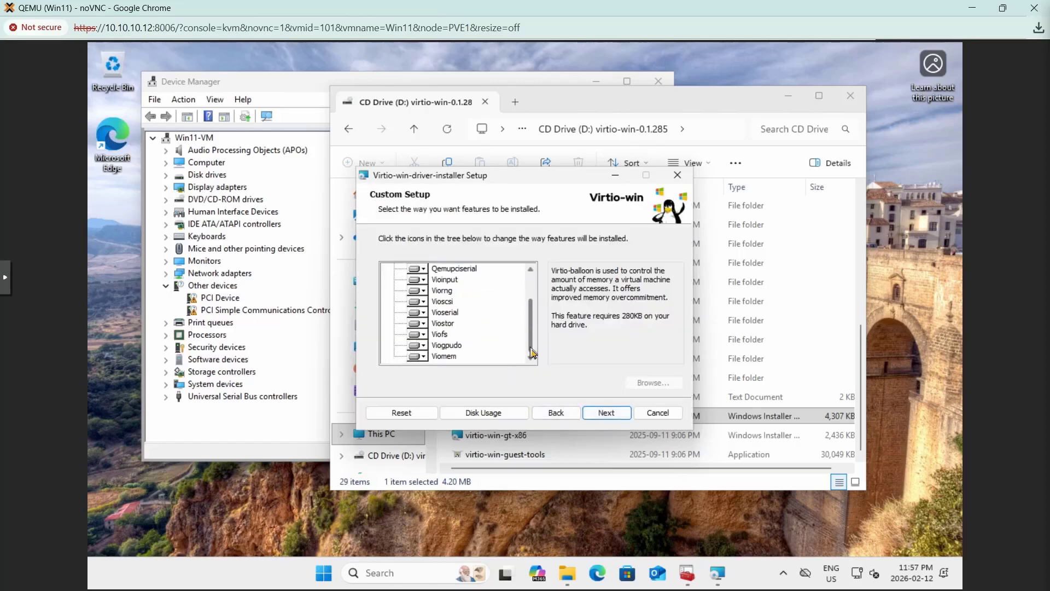
{"action": "left_click", "coordinate": [607, 414]}
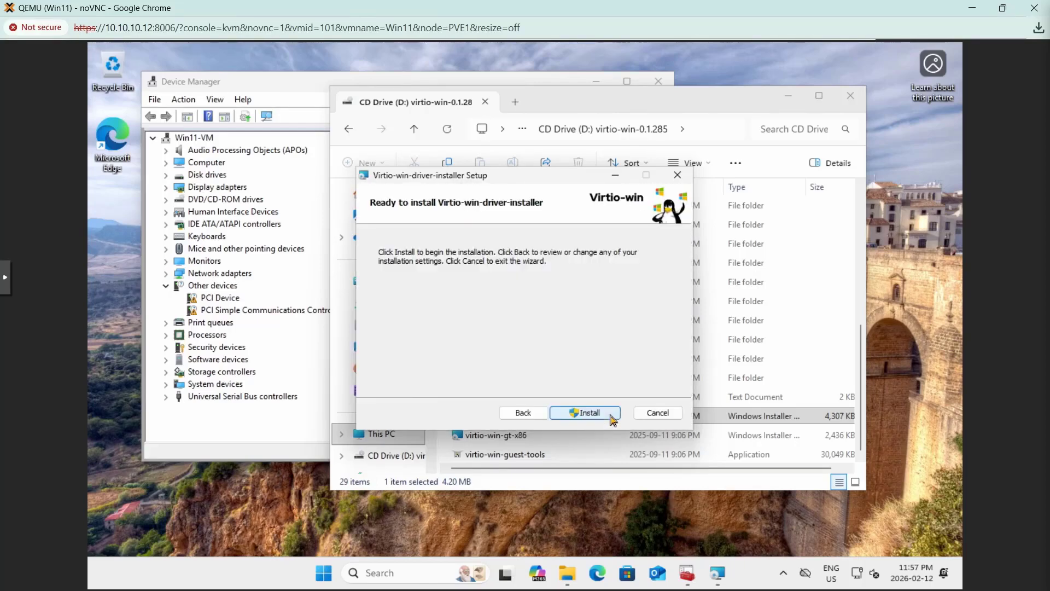
{"action": "left_click", "coordinate": [595, 414]}
{"action": "left_click", "coordinate": [488, 426]}
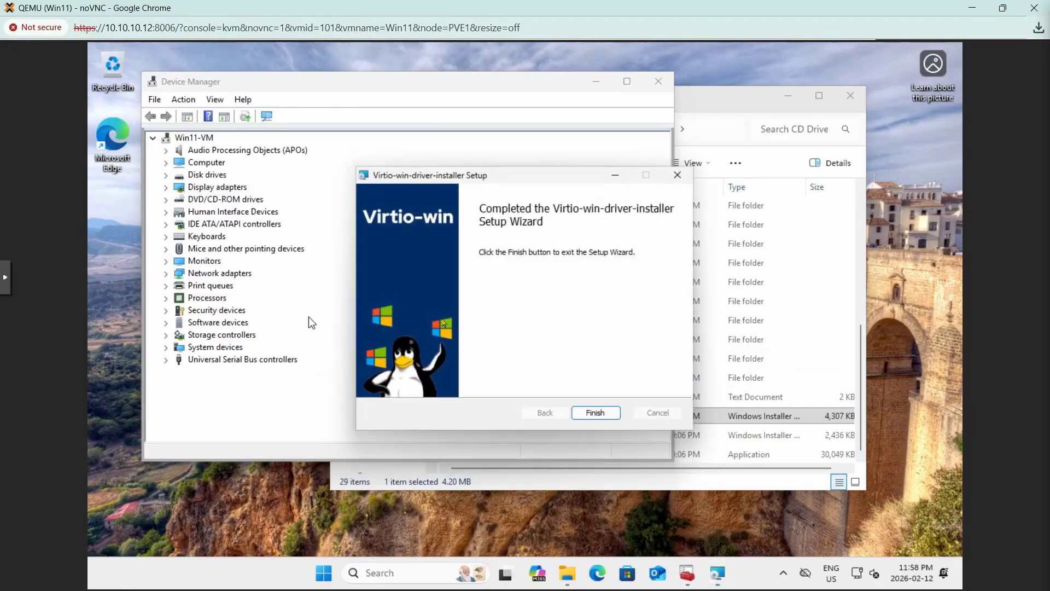
{"action": "left_click", "coordinate": [595, 412]}
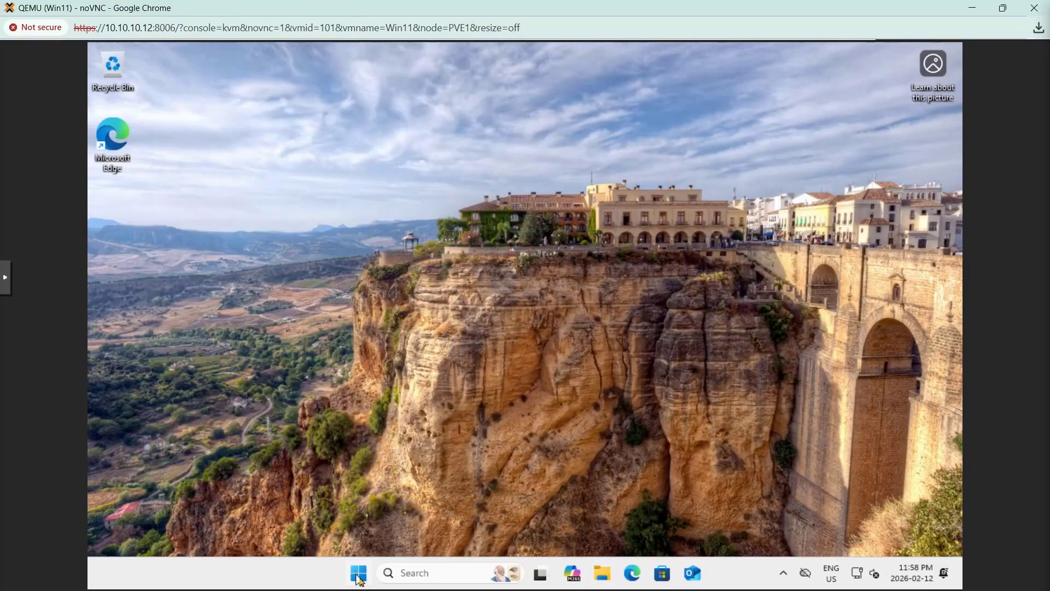
- Restart Windows from the Start menu, then open Device Manager after reboot
{"action": "right_click", "coordinate": [360, 579]}
{"action": "mouse_move", "coordinate": [382, 514]}
{"action": "left_click", "coordinate": [451, 560]}
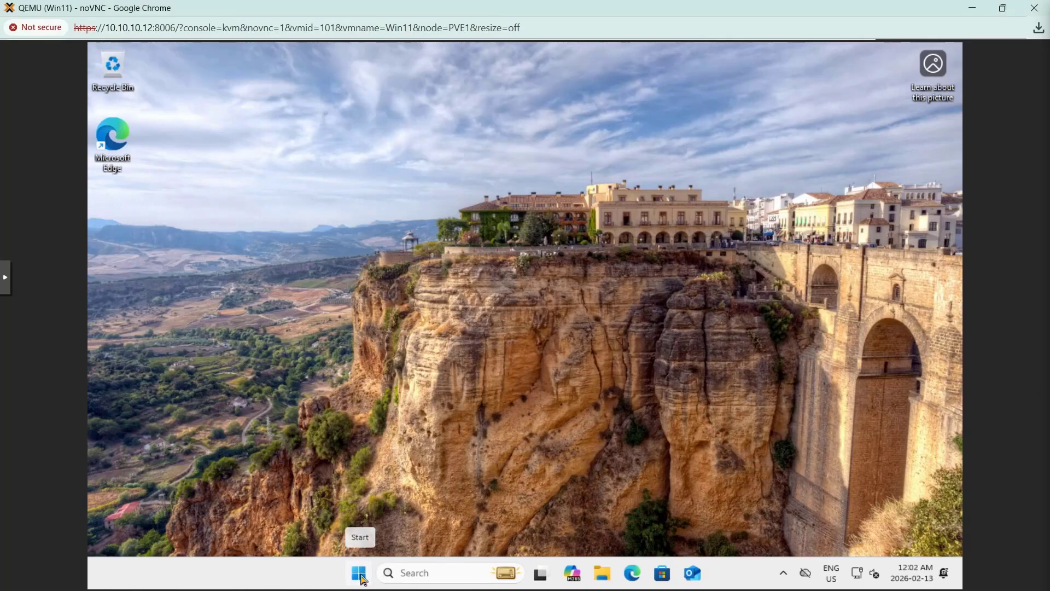
{"action": "right_click", "coordinate": [363, 577]}
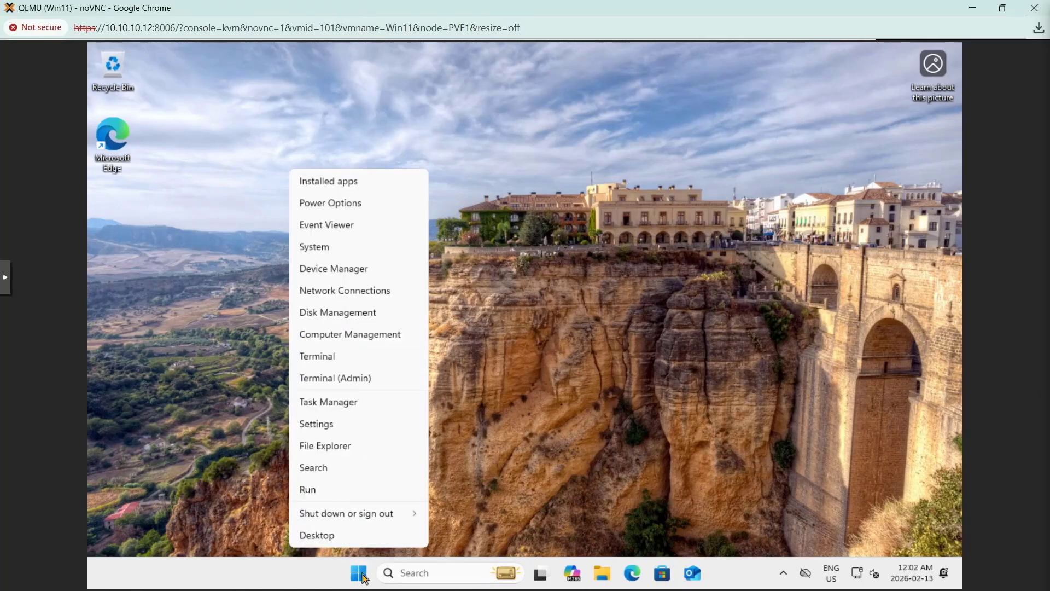
{"action": "left_click", "coordinate": [339, 274]}
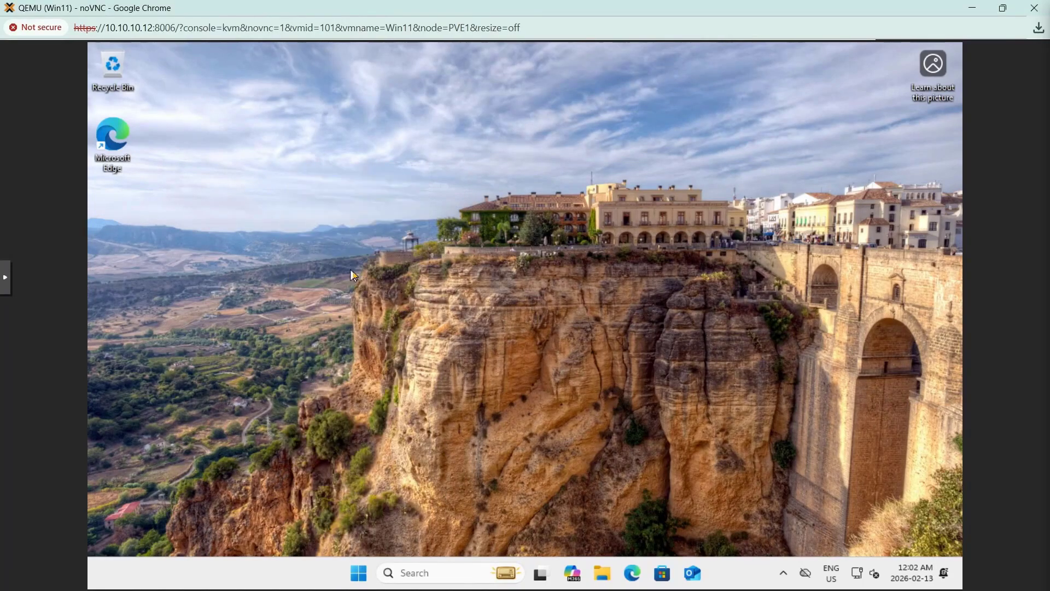